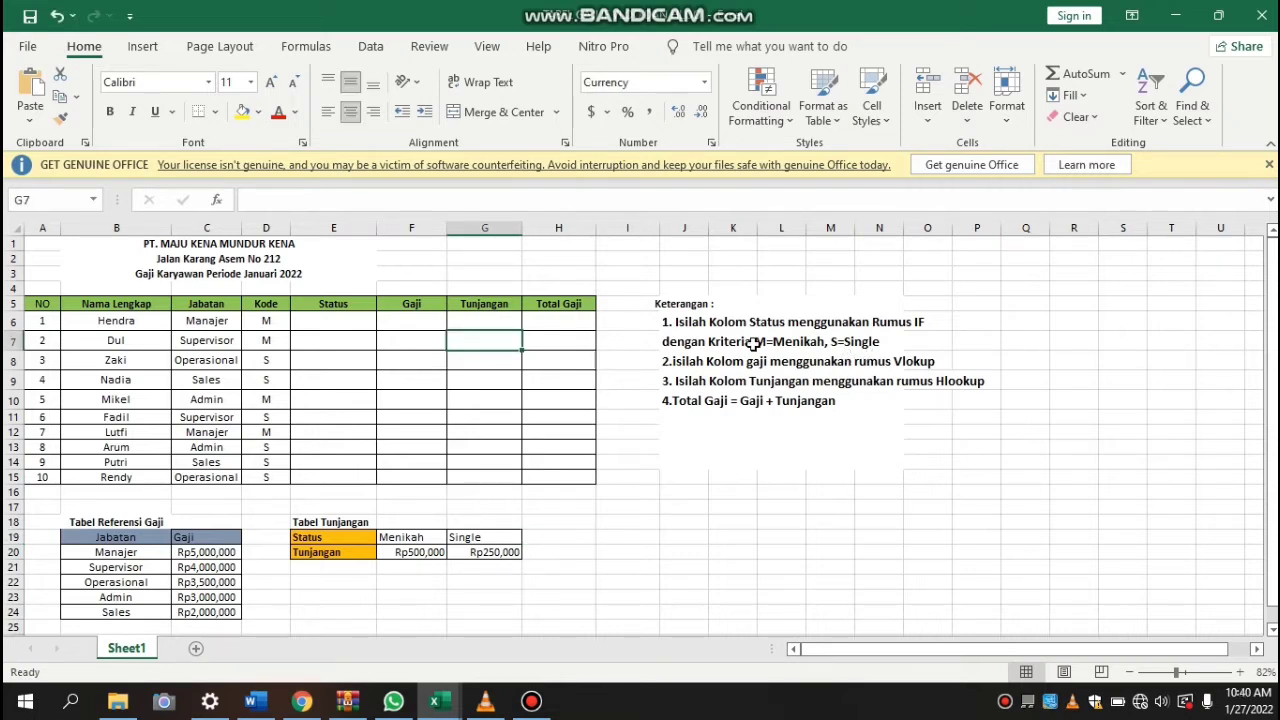
Begin an IF formula in E6 of the Status column that tests whether the code in D6 equals "M"
click(314, 327)
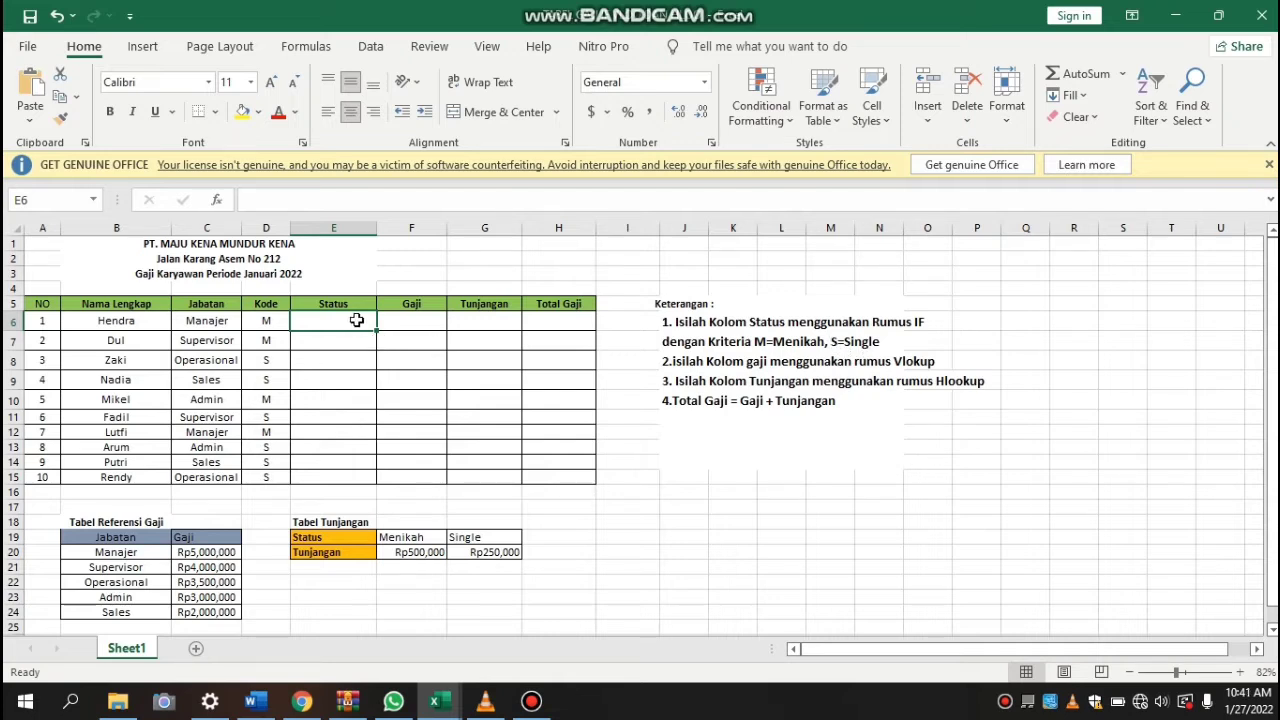
text(=)
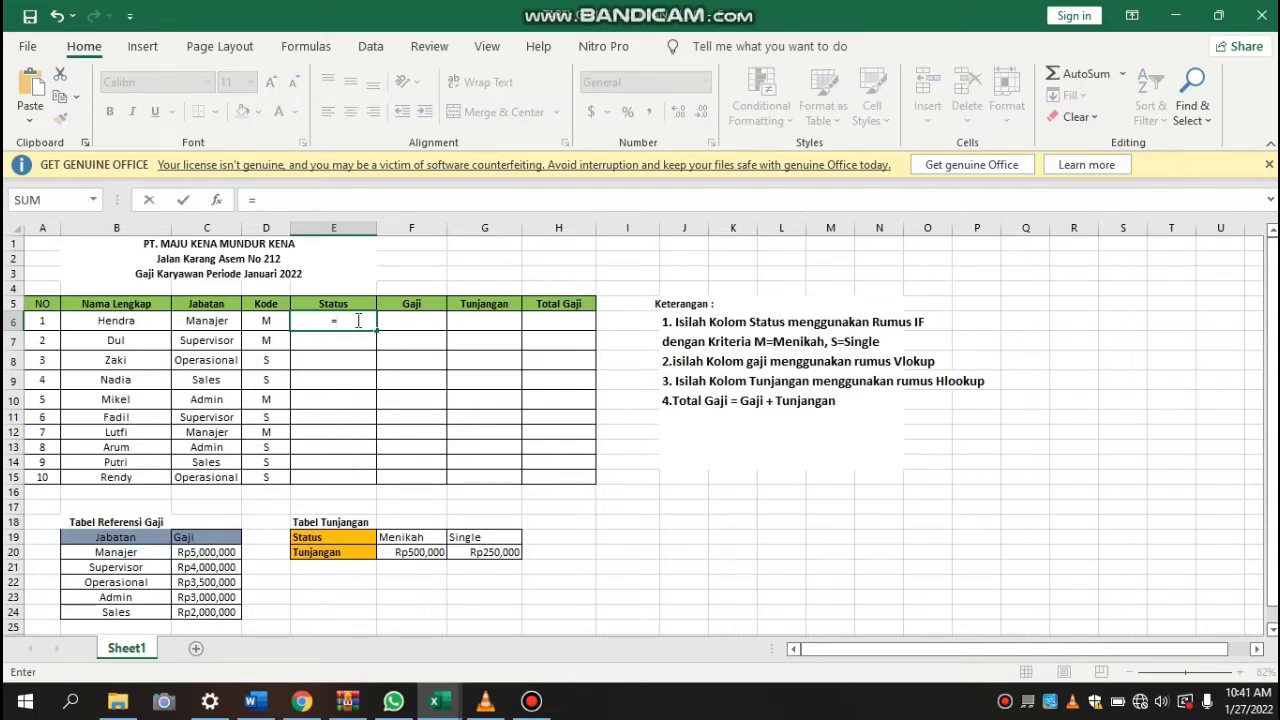
text(if)
key(Tab)
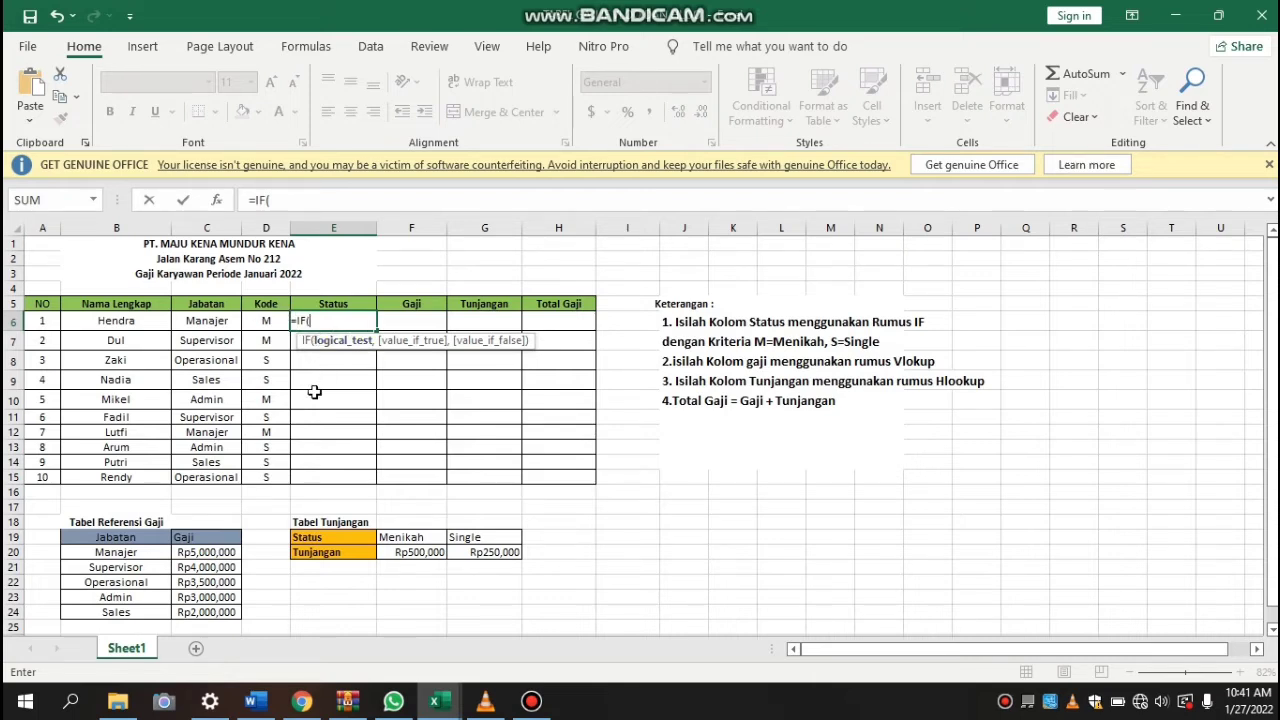
click(266, 322)
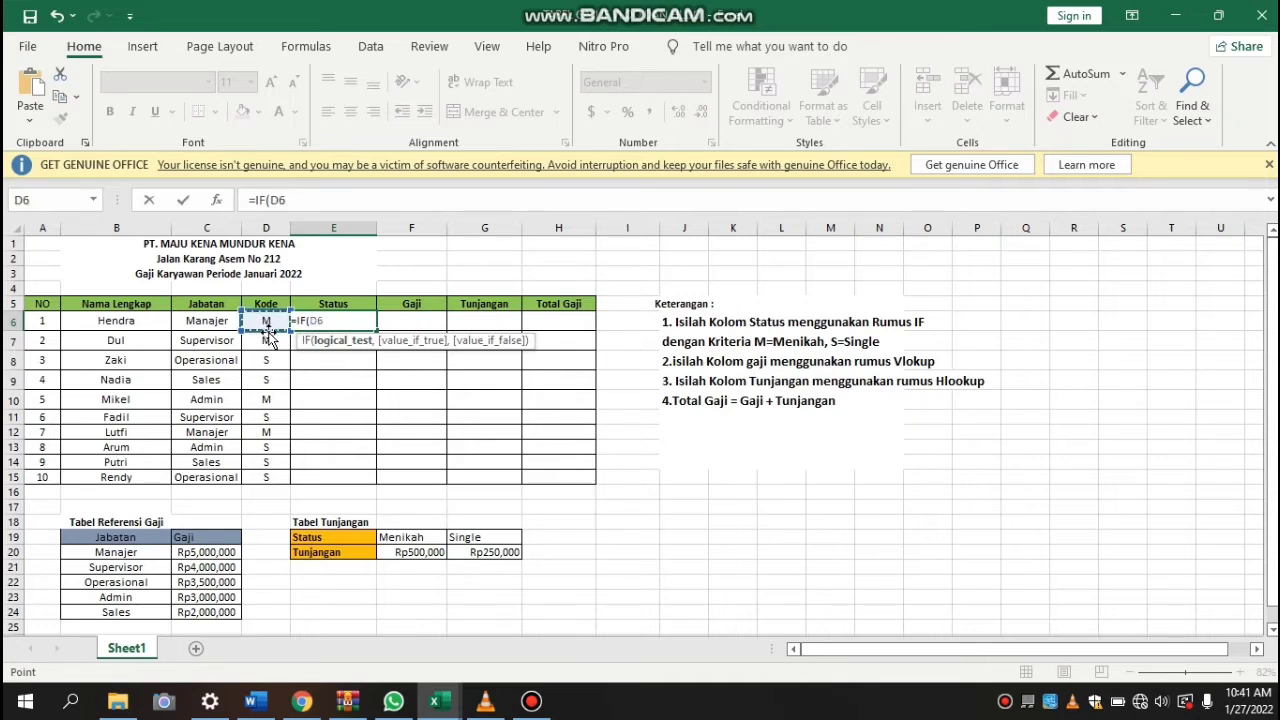
text(="M",)
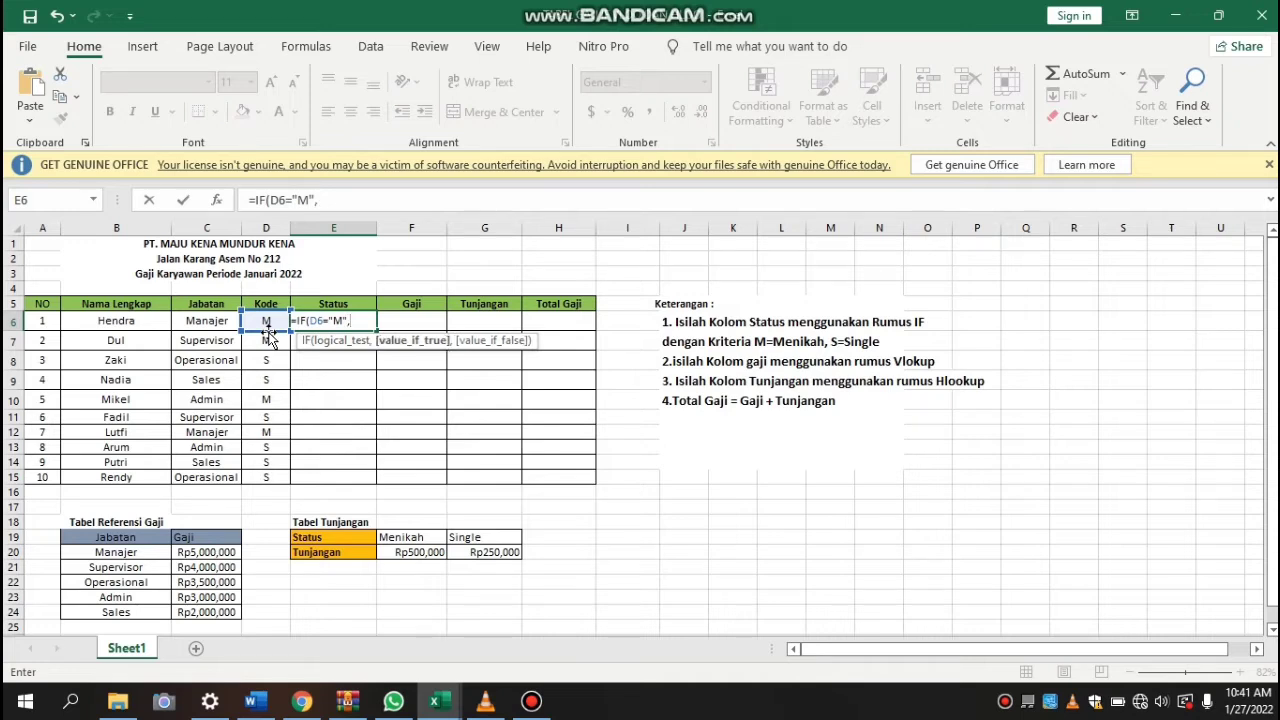
text(M)
Complete the IF formula in E6 with "Menikah" as the true result and "Single" as the false result, and enter it
key(BackSpace)
text("Meni)
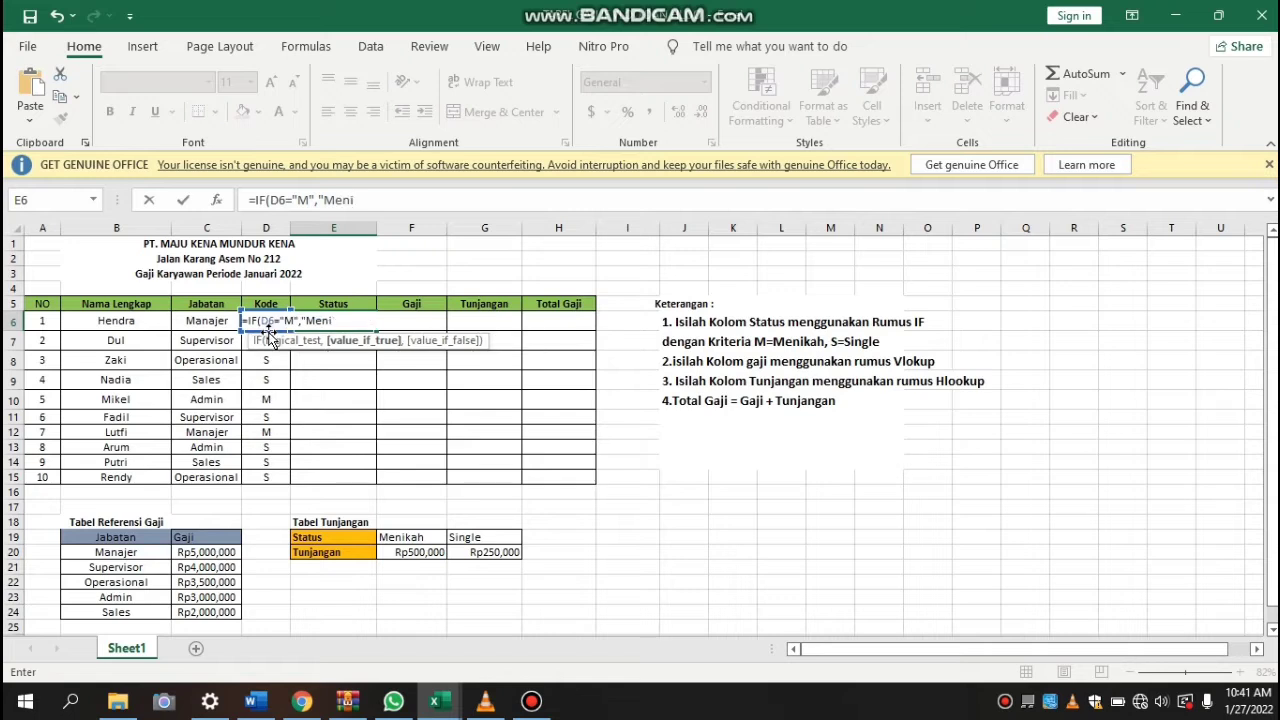
text(kah",)
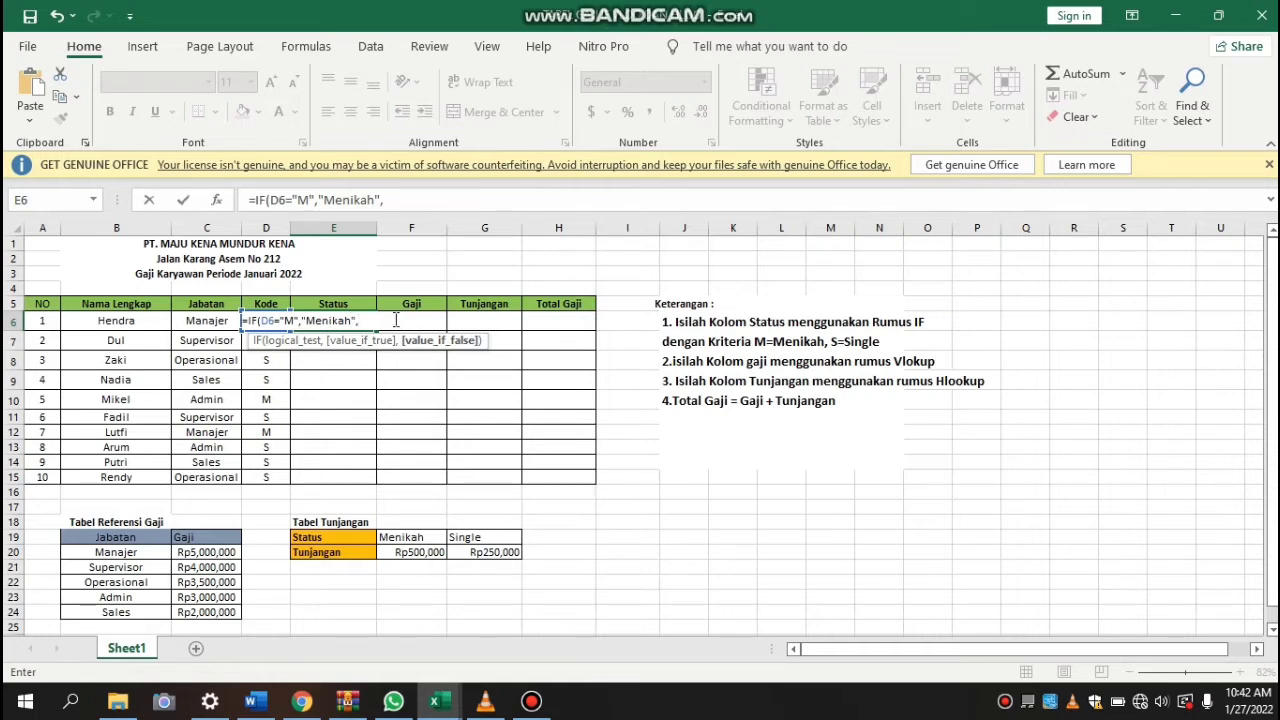
text("Single"))
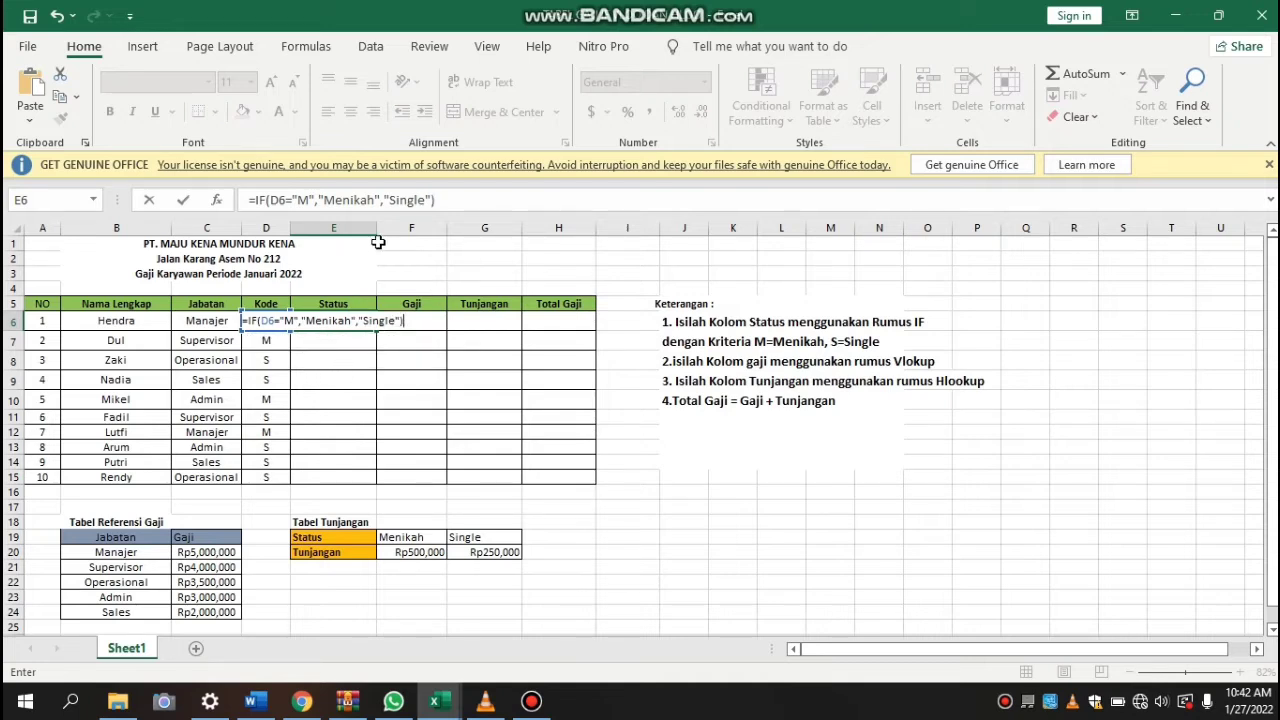
click(449, 197)
key(Return)
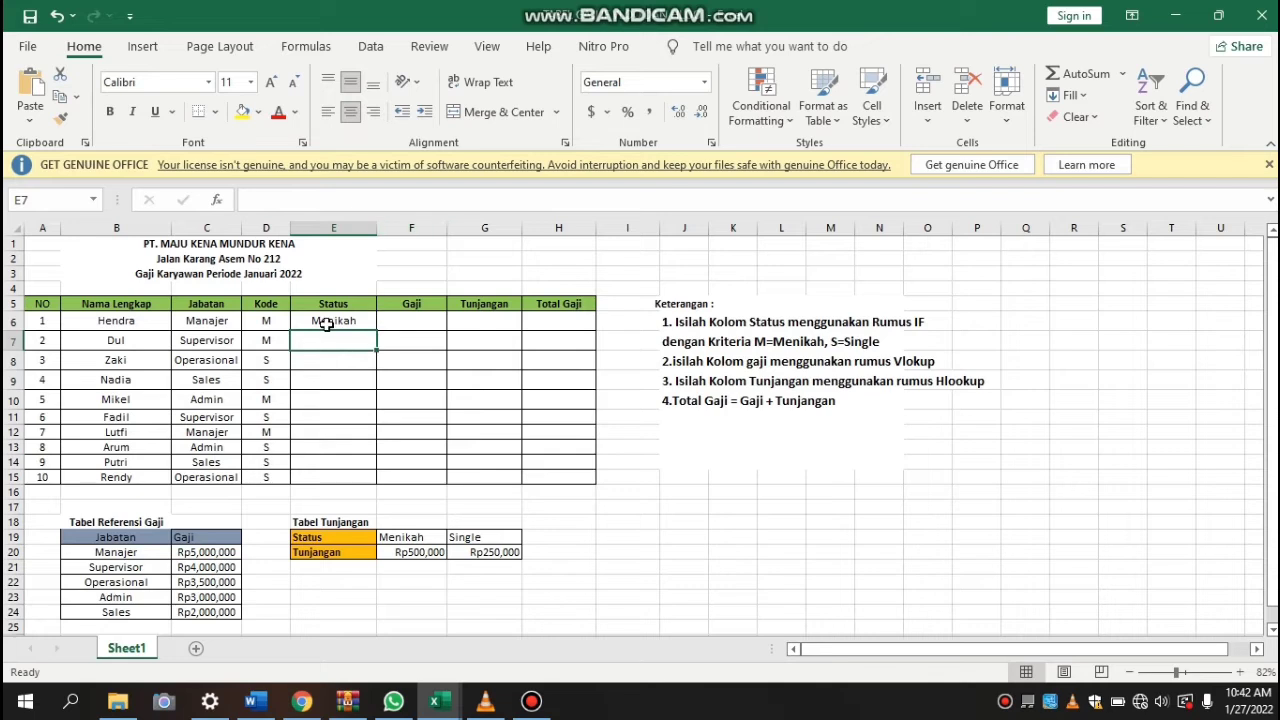
Copy the IF formula from E6 down the Status column through E15
click(302, 320)
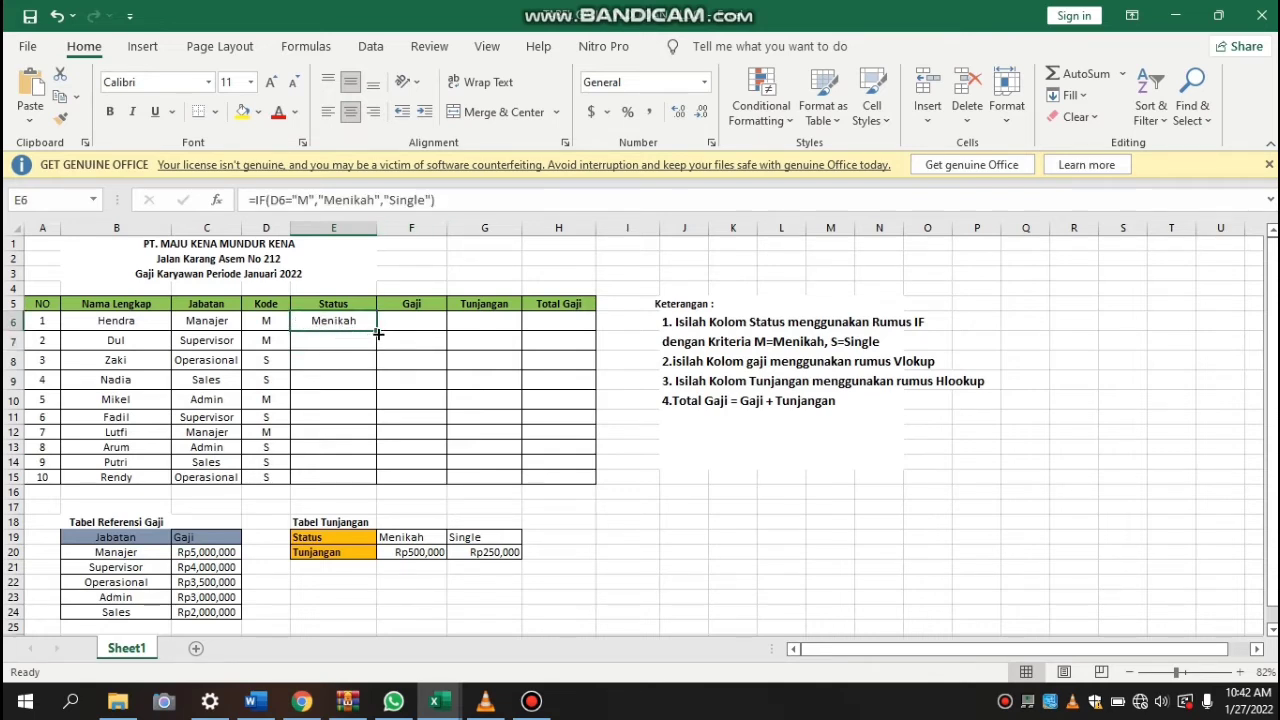
drag(378, 334, 374, 478)
click(315, 357)
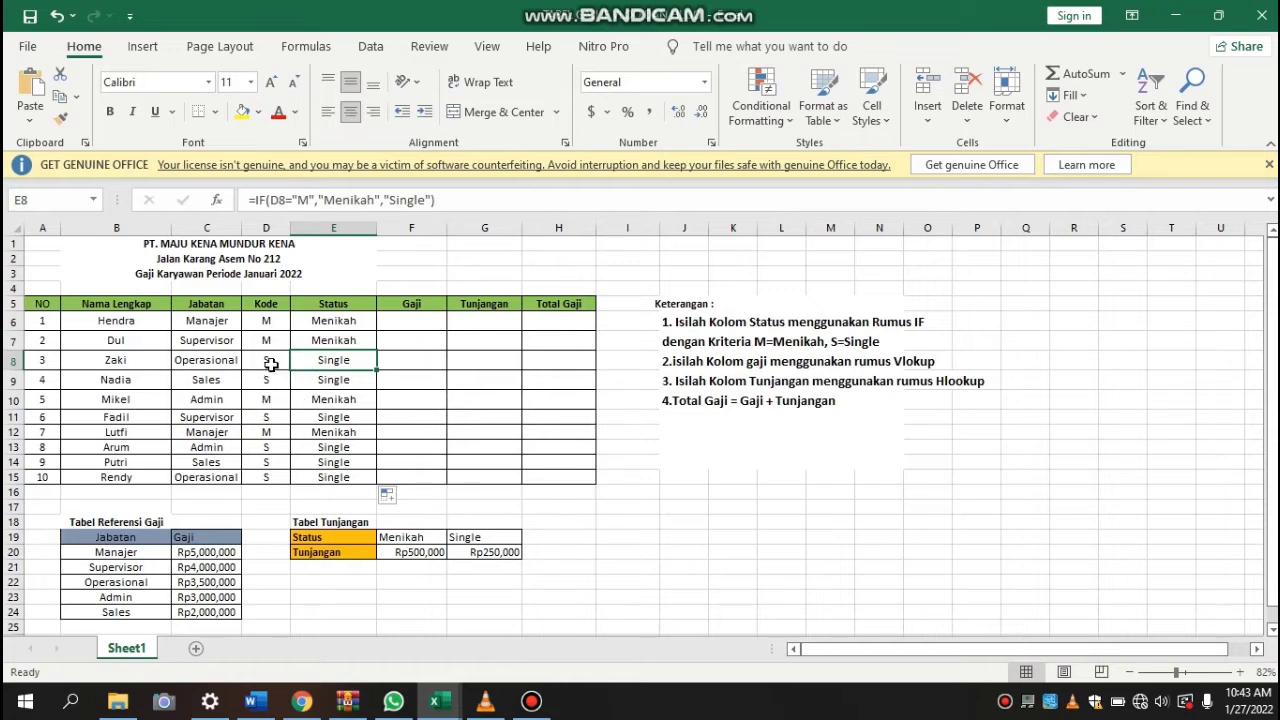
Begin a VLOOKUP formula in F6 of the Gaji column with the position in C6 as the lookup value
click(395, 323)
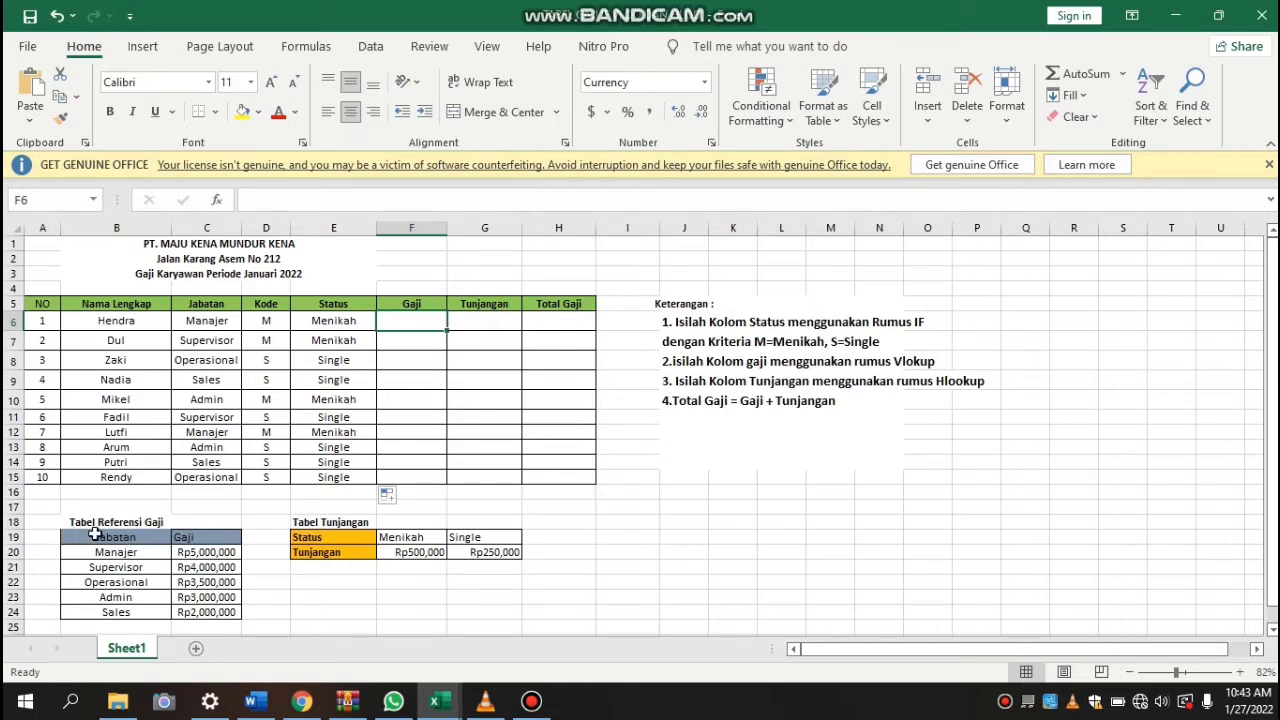
click(199, 551)
drag(199, 590, 206, 618)
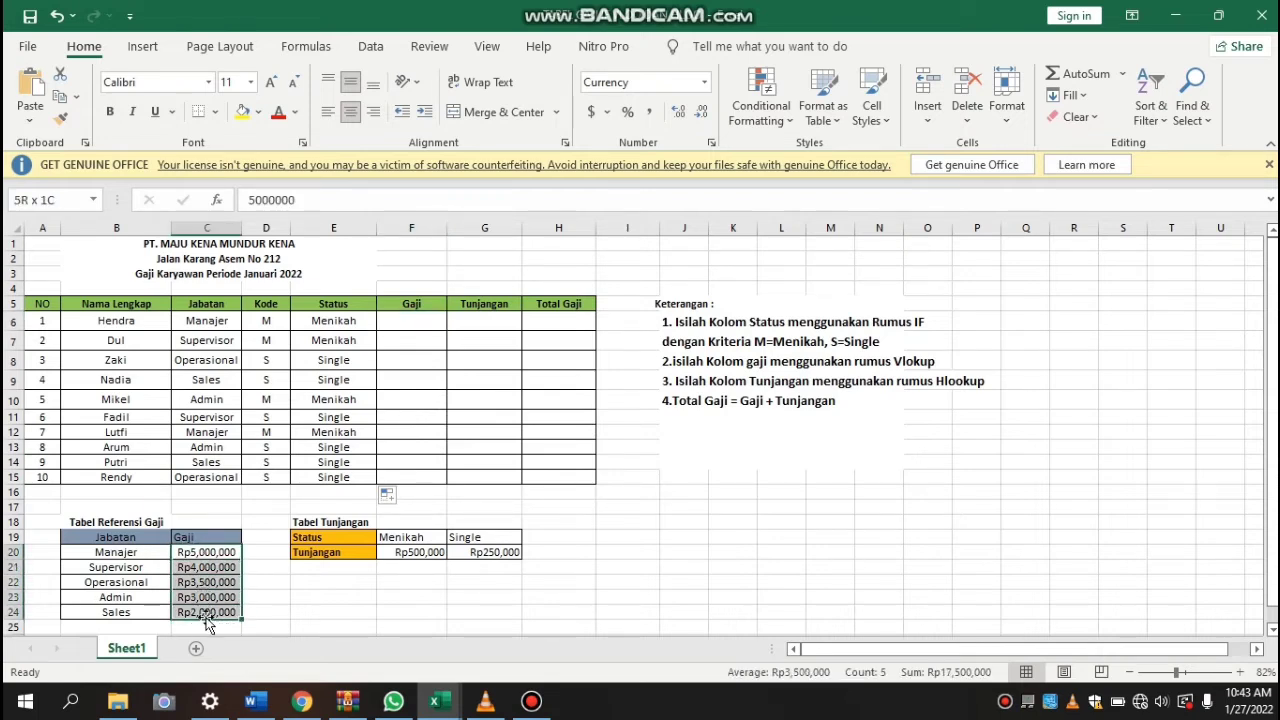
click(397, 322)
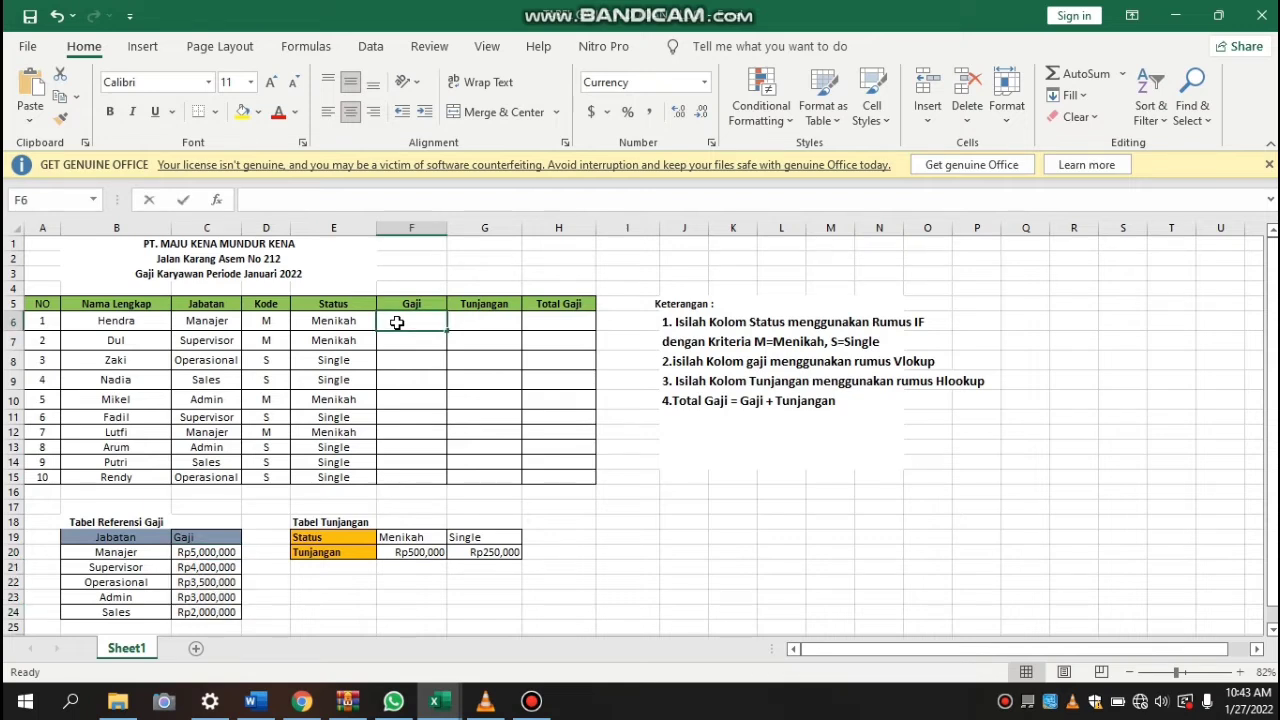
text(=vlook)
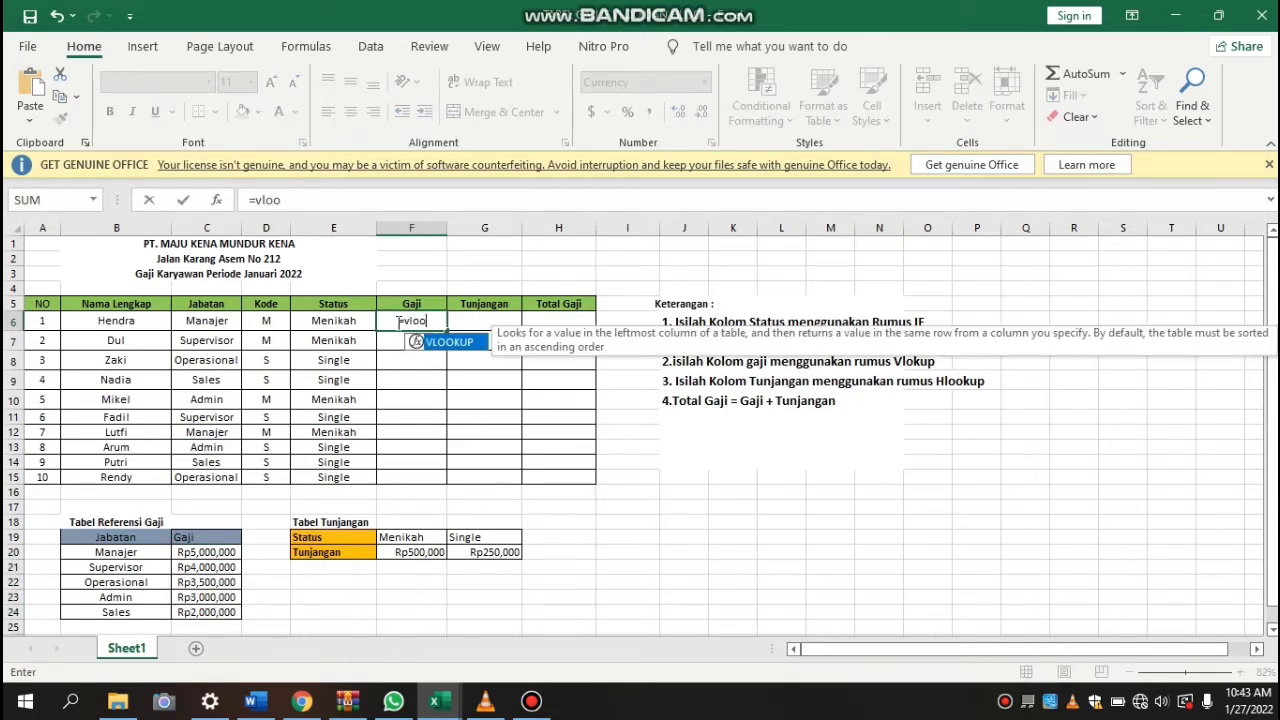
key(Tab)
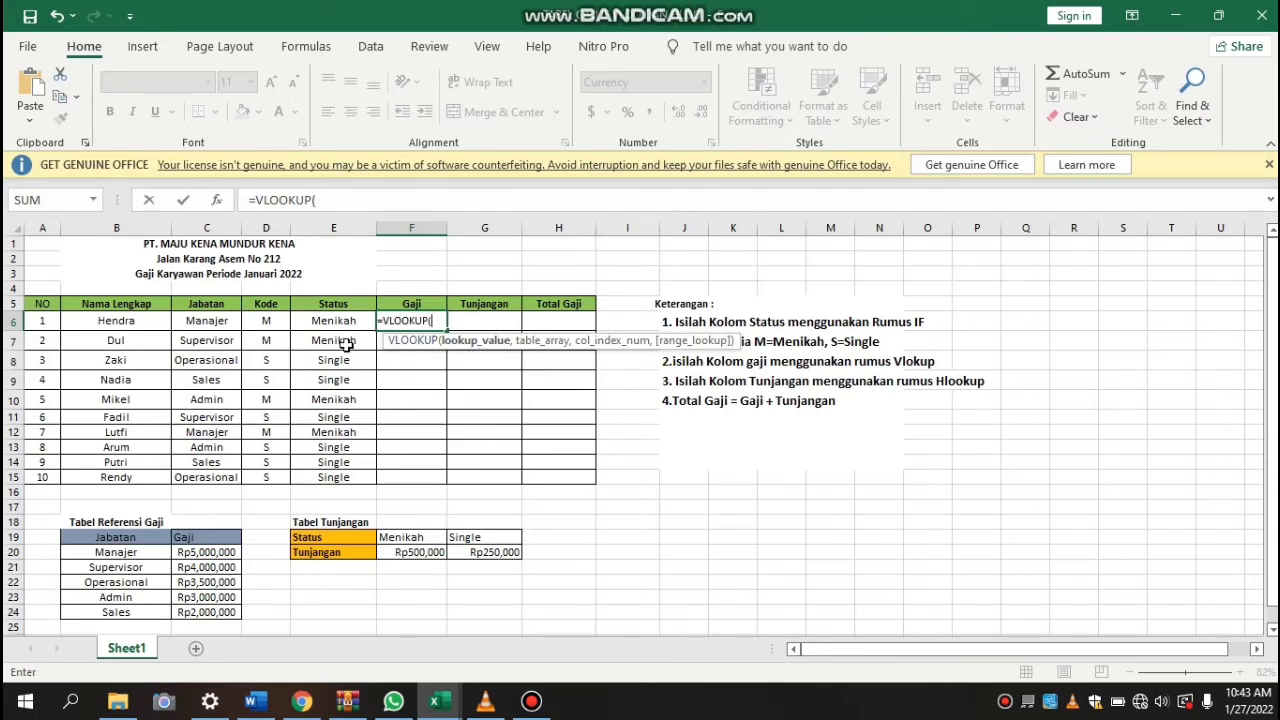
click(211, 323)
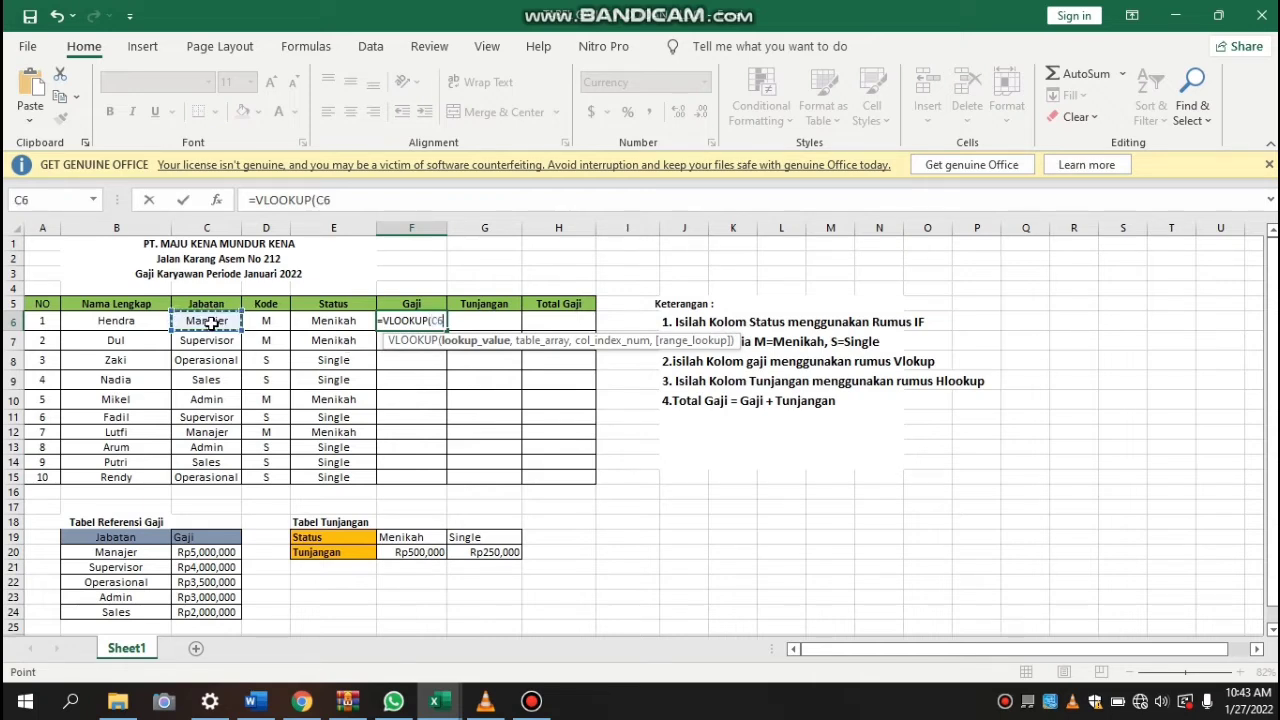
text(,)
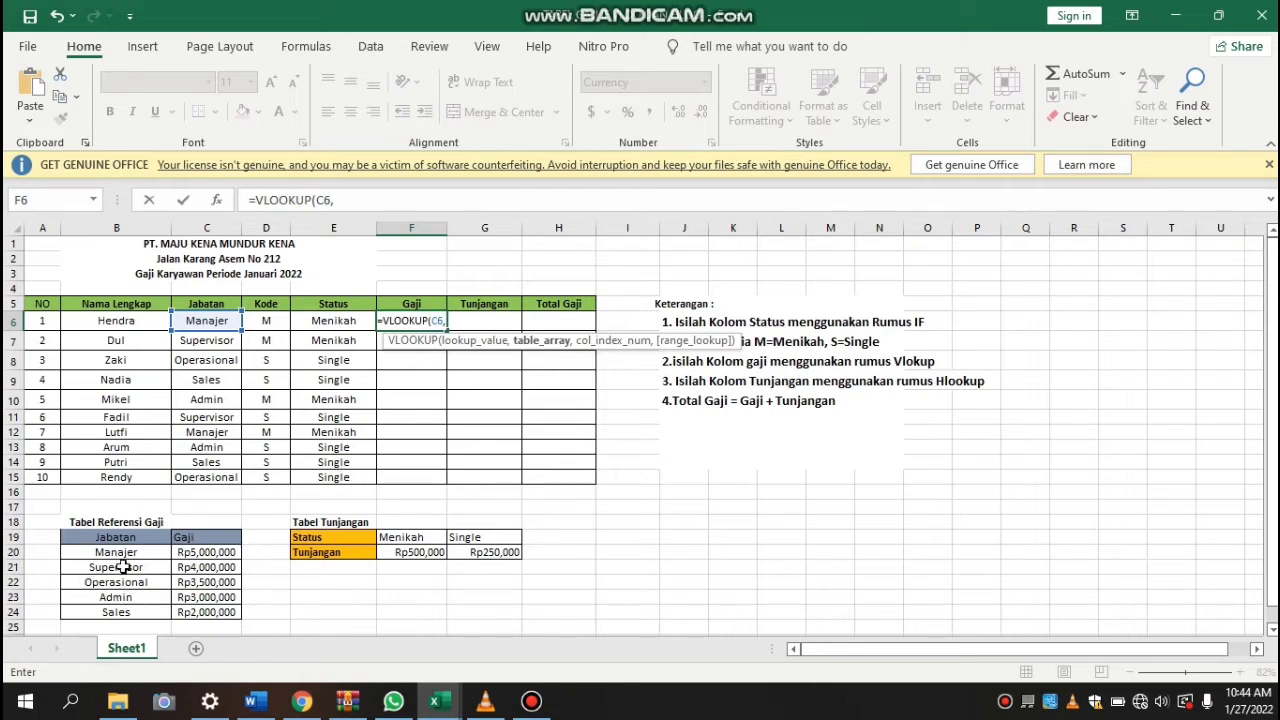
Complete the VLOOKUP in F6 with the absolute range $B$20:$C$24, column index 2 and range lookup 0, and enter it
drag(74, 553, 222, 622)
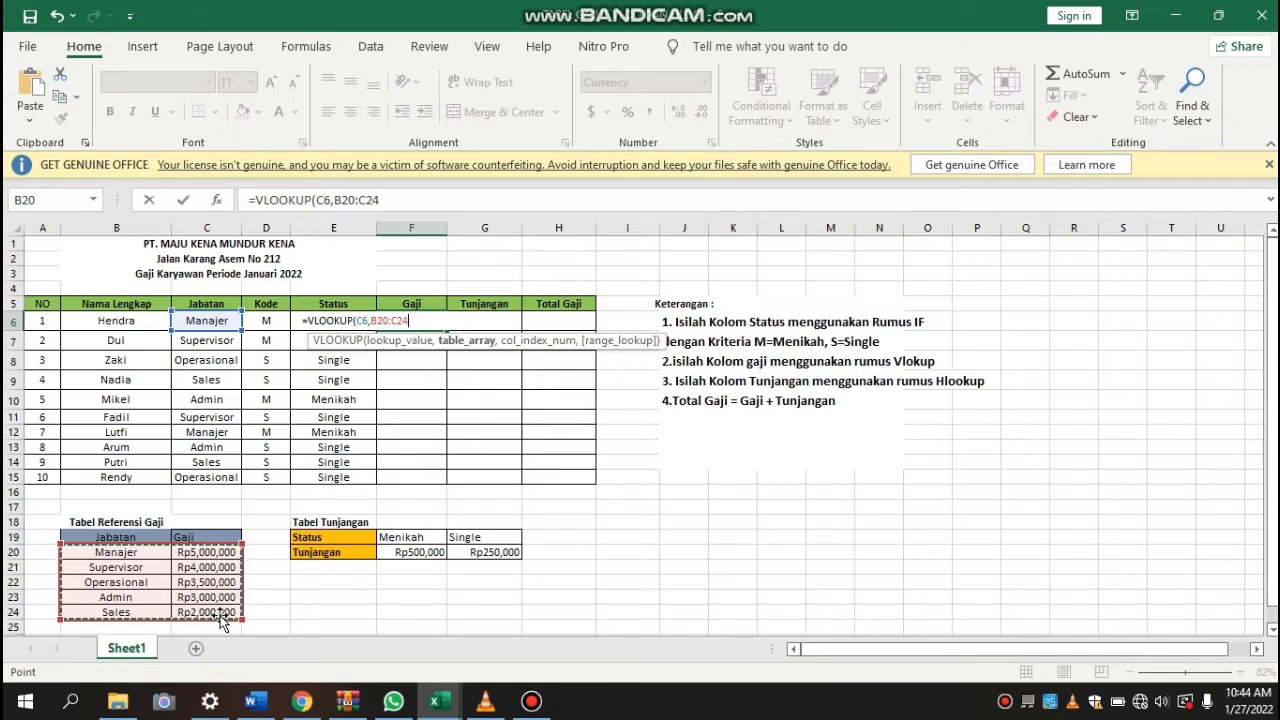
key(F4)
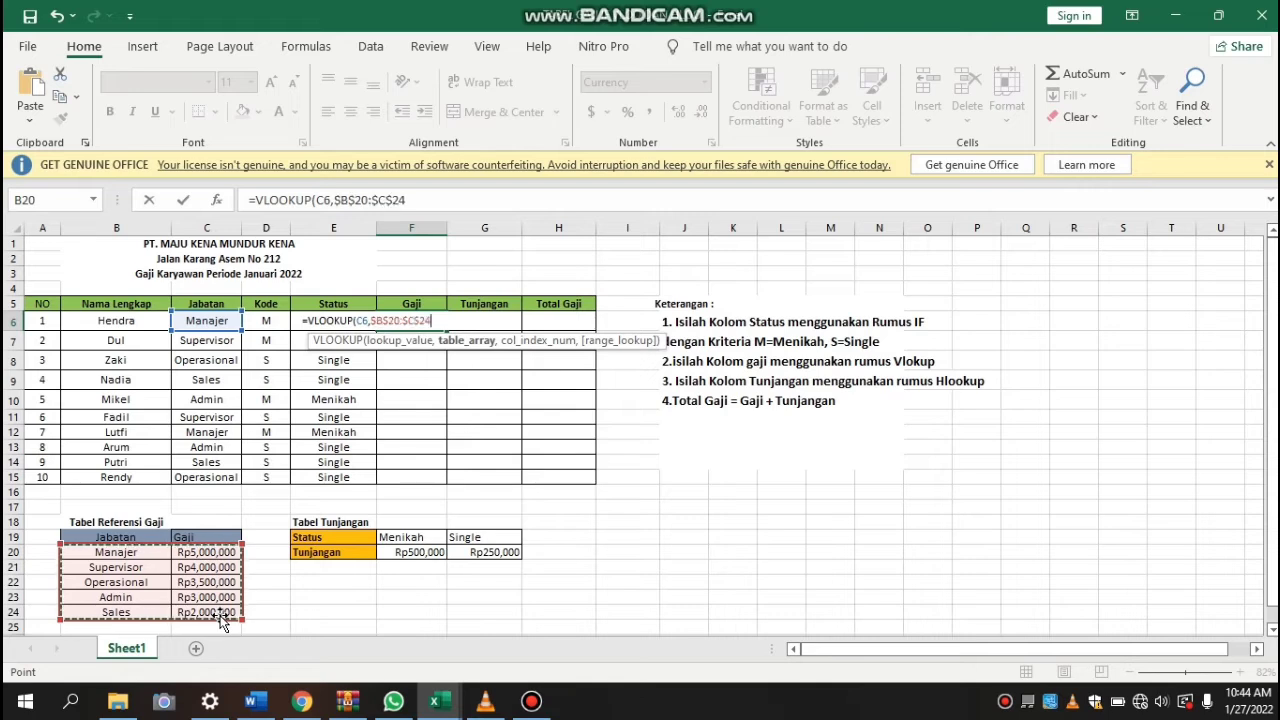
text(,2)
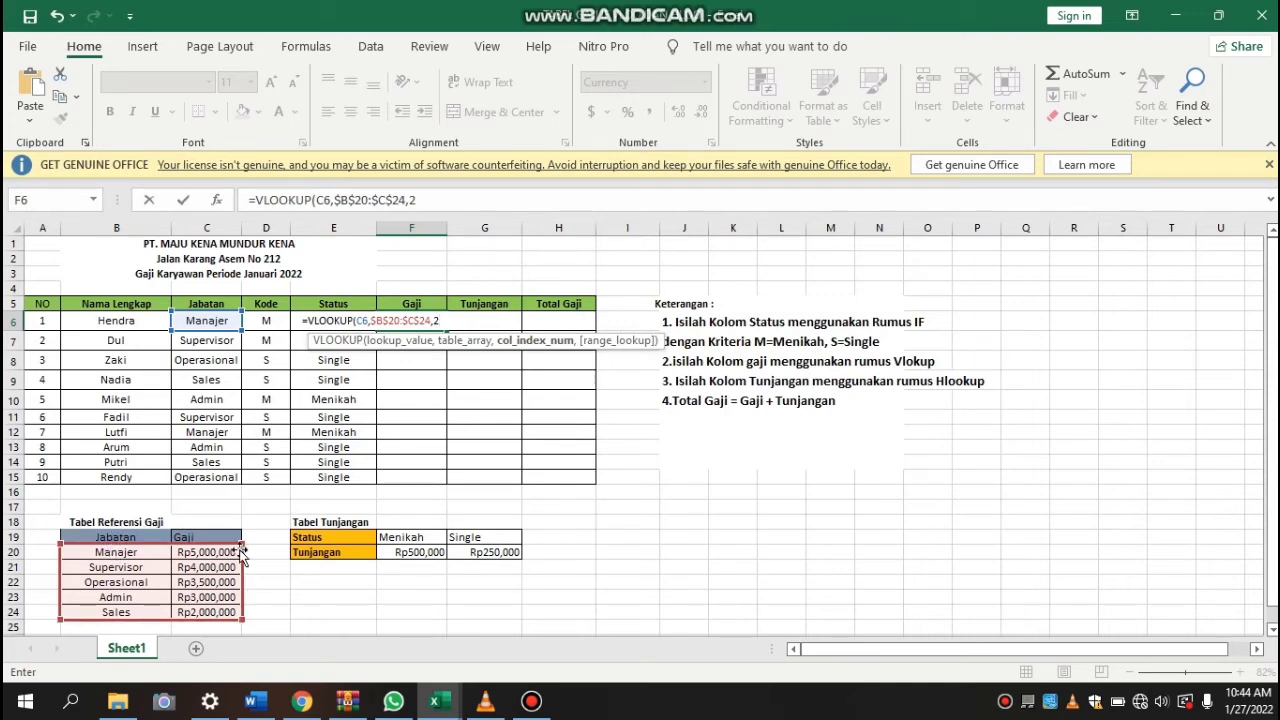
text(,)
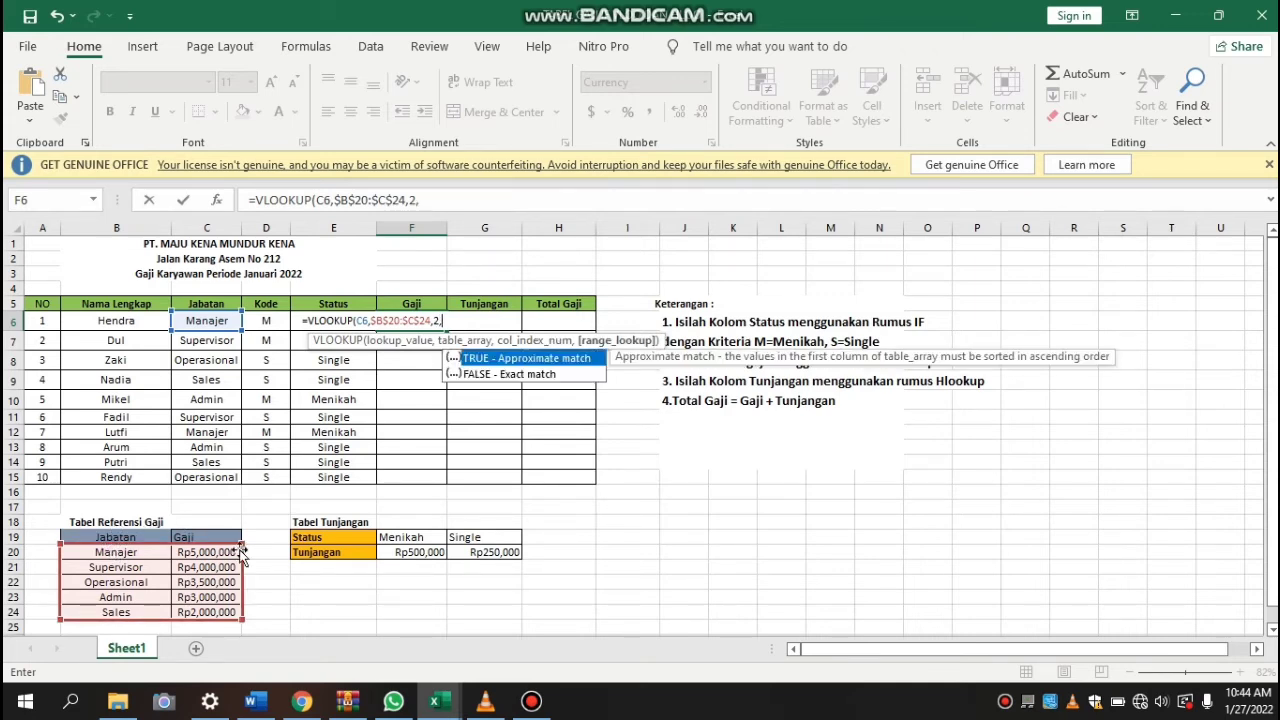
text(0))
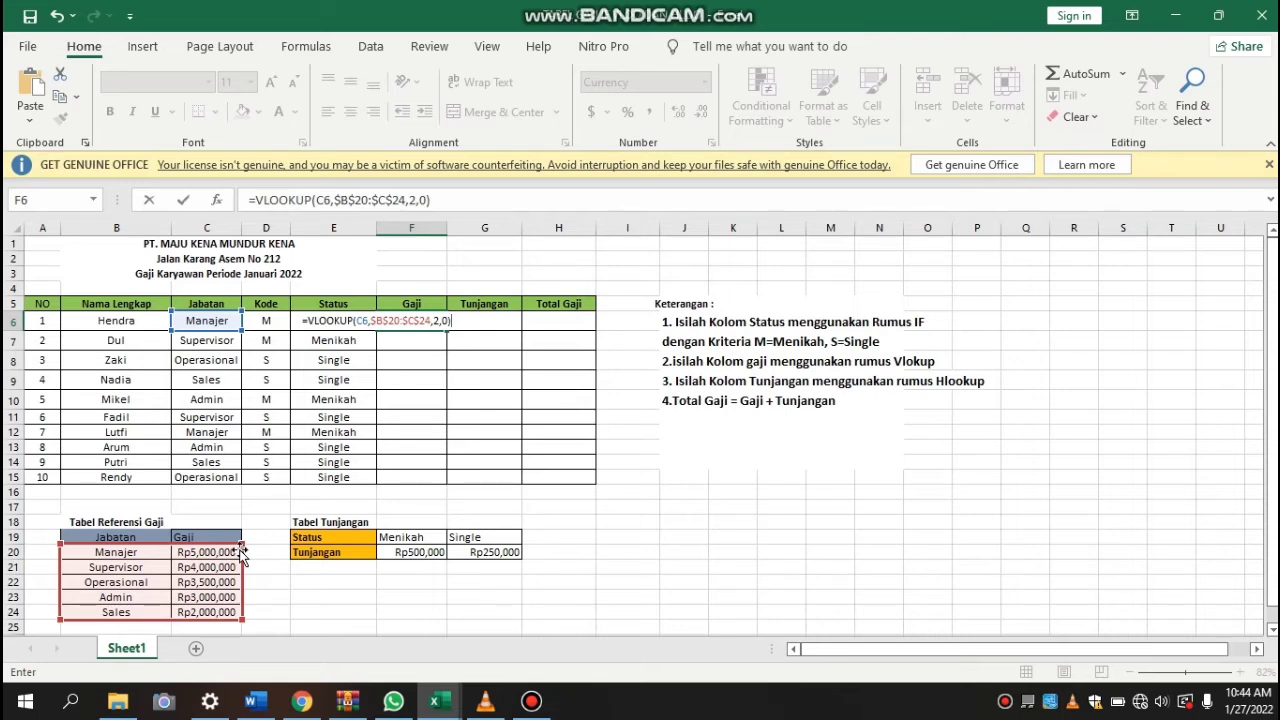
key(Return)
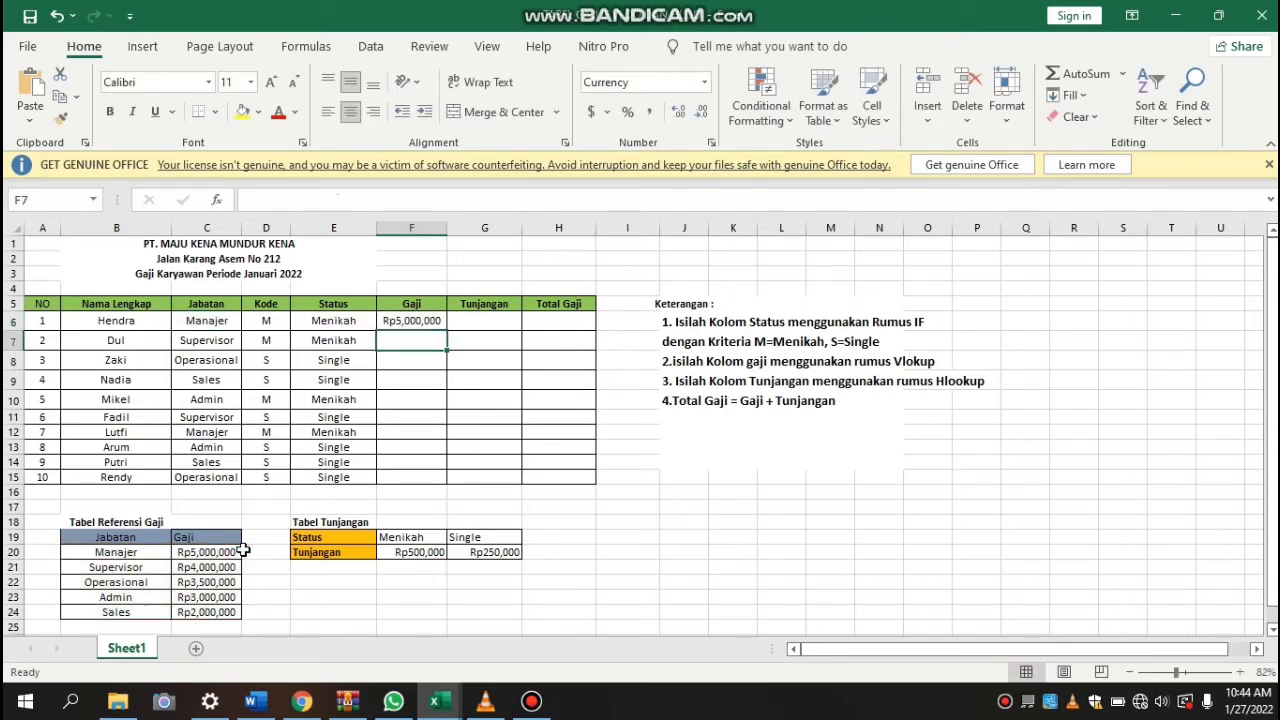
Copy the VLOOKUP formula from F6 down the Gaji column through F15
click(393, 323)
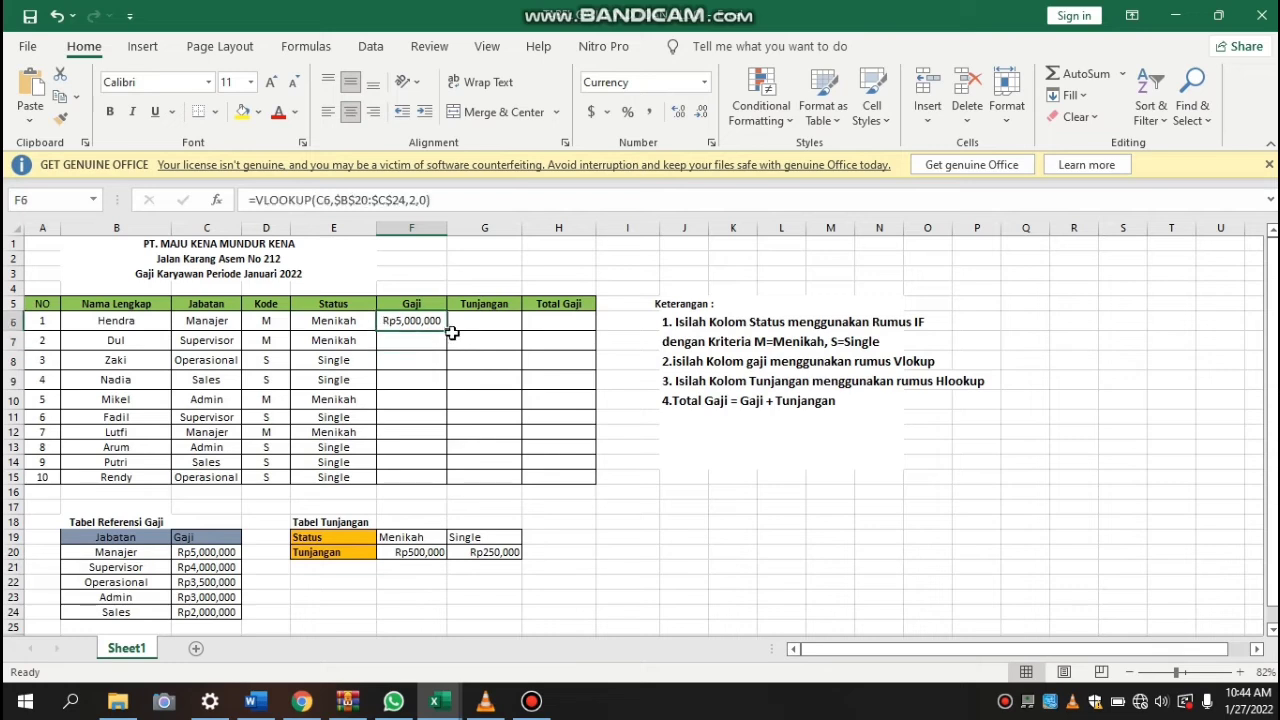
drag(446, 328, 446, 490)
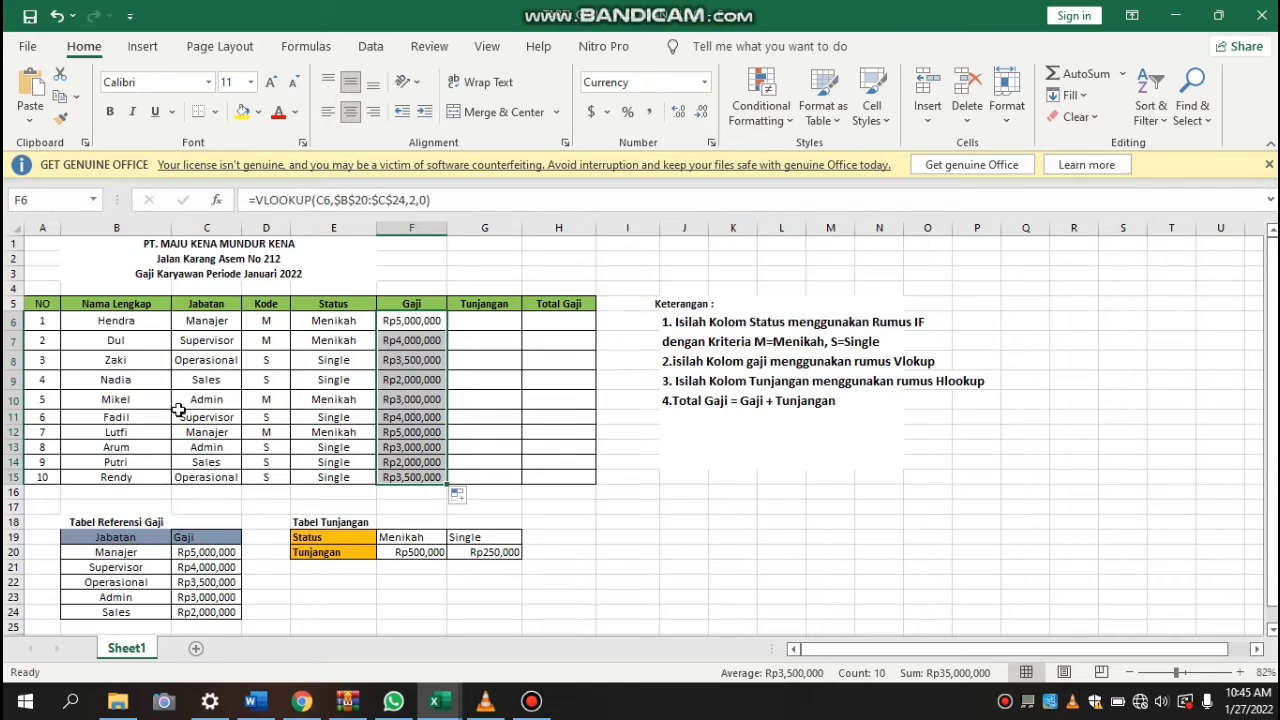
click(107, 562)
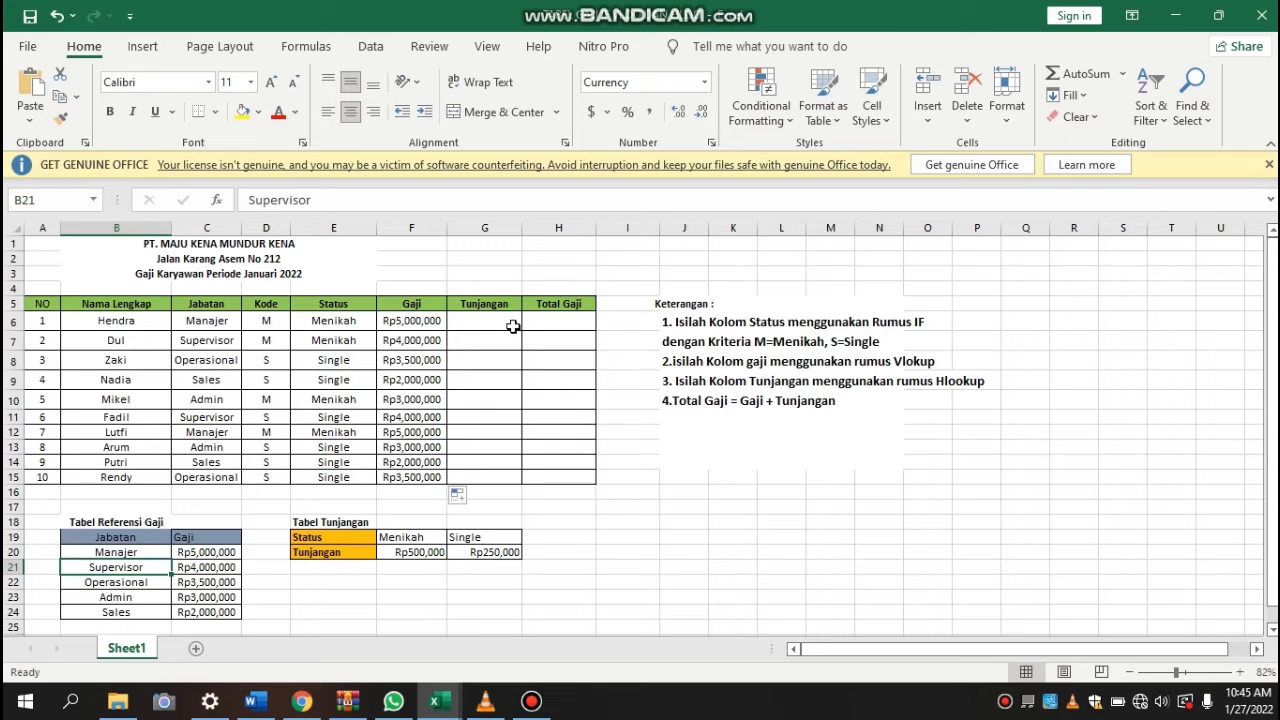
click(490, 323)
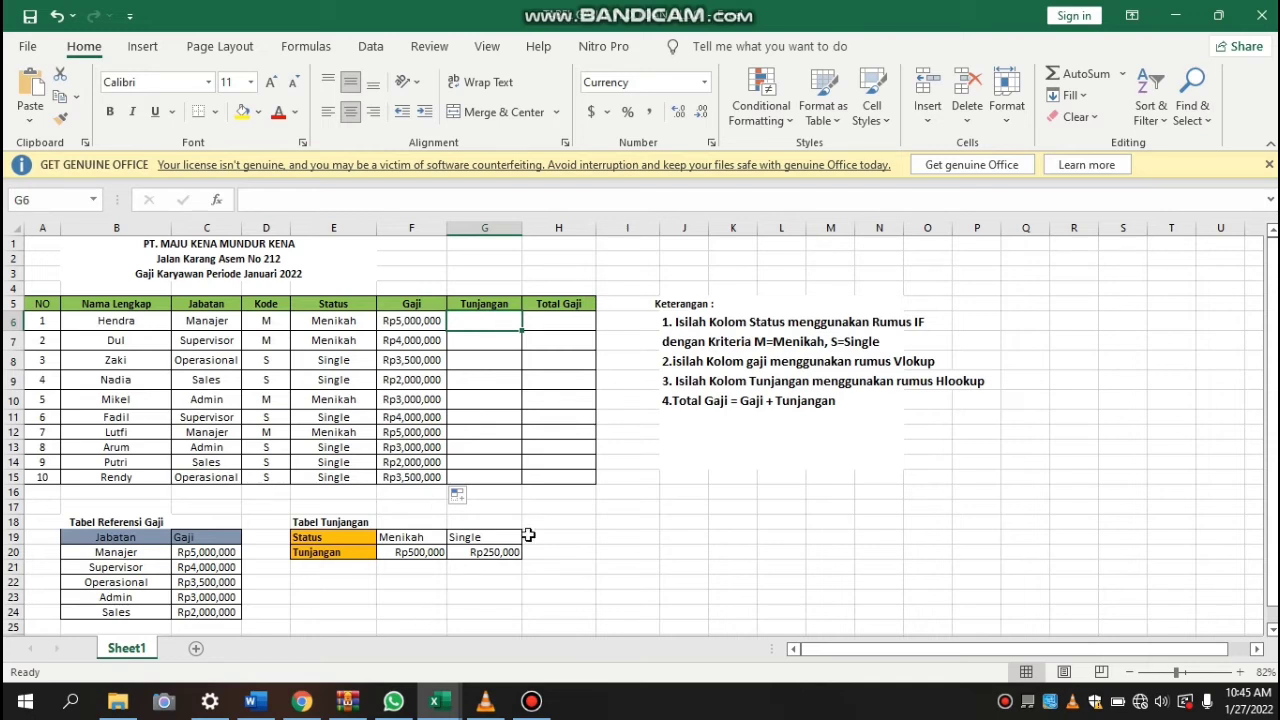
click(335, 553)
click(398, 553)
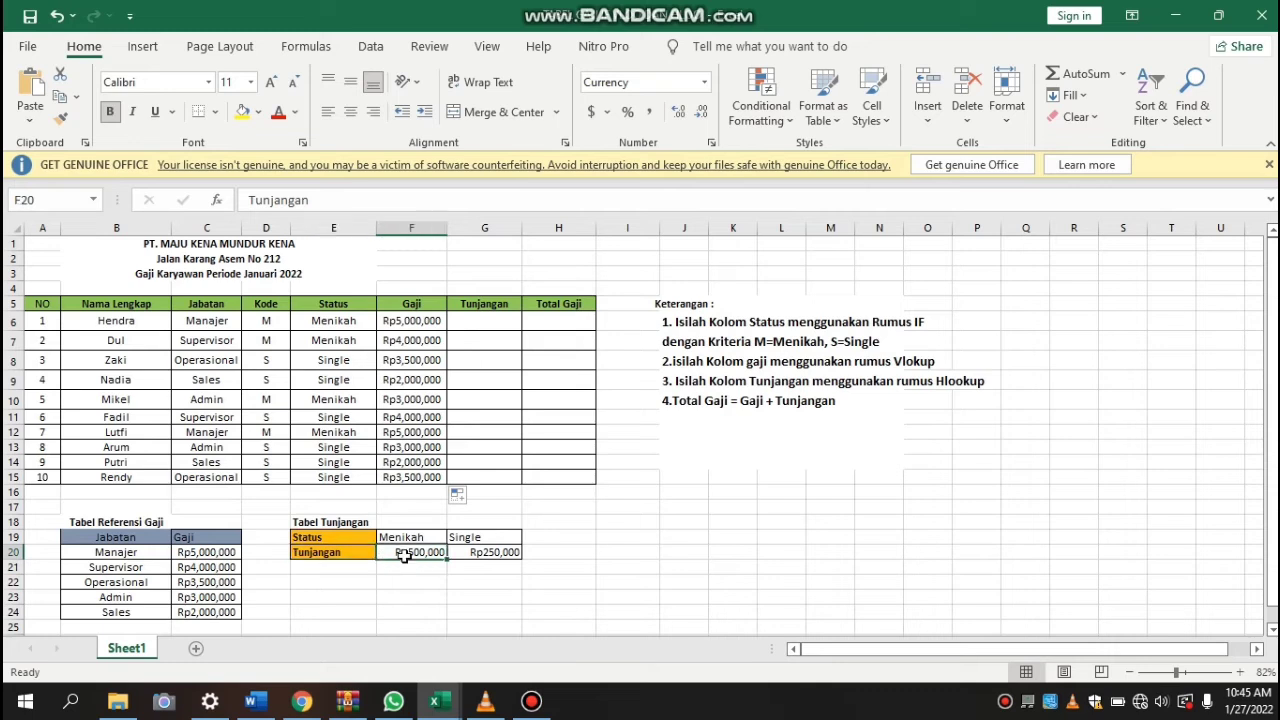
mouse_move(463, 556)
mouse_down()
mouse_move(430, 552)
mouse_move(467, 557)
mouse_up()
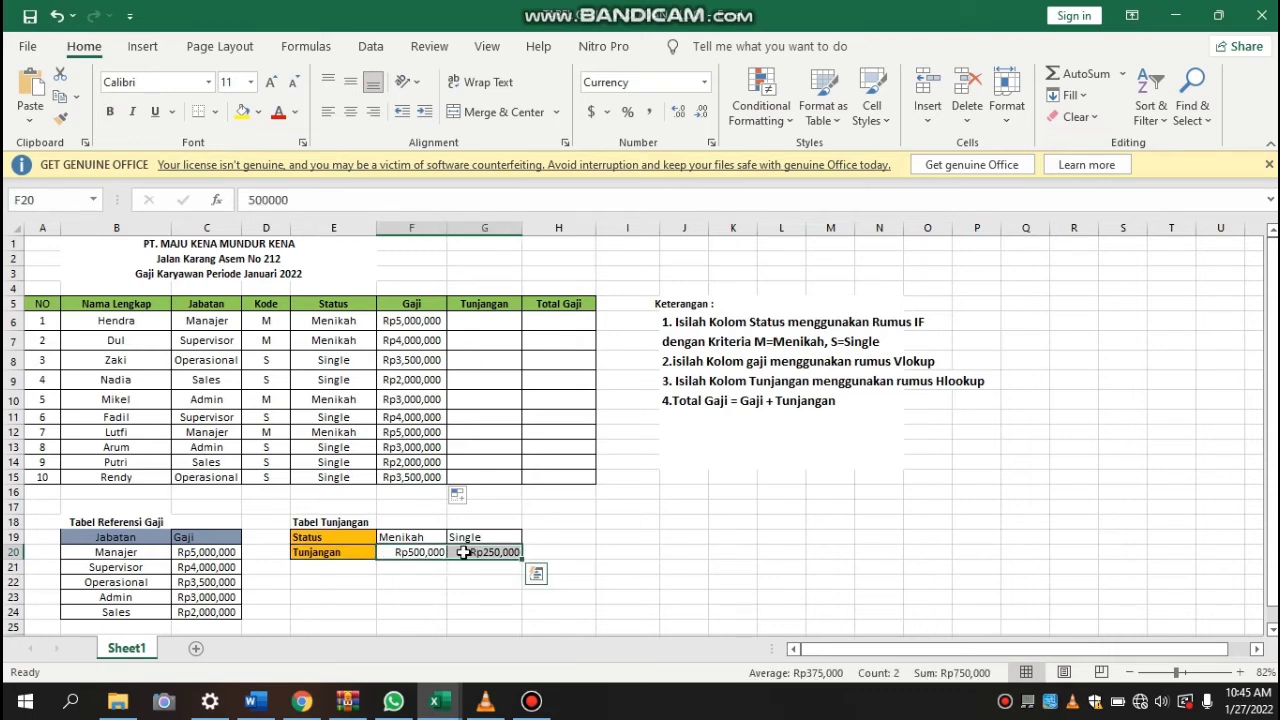
click(385, 566)
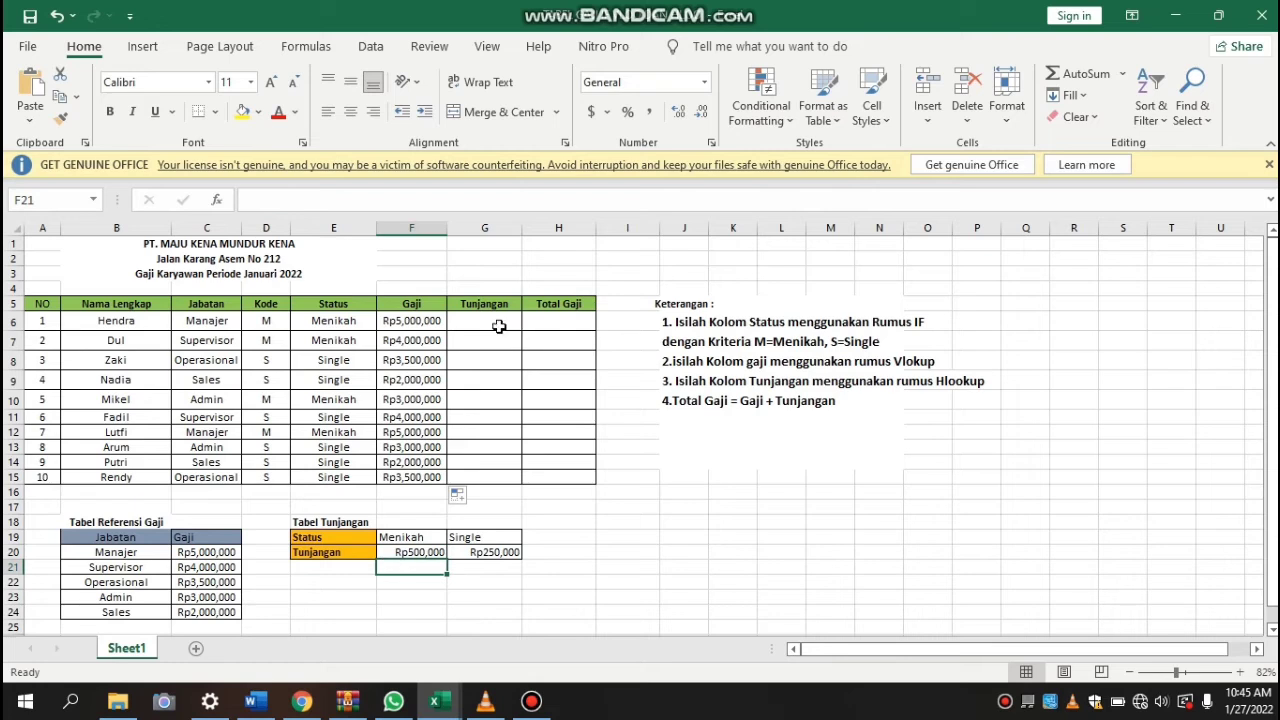
Begin an HLOOKUP formula in G6 of the Tunjangan column with the status in E6 as the lookup value
click(468, 322)
text(=)
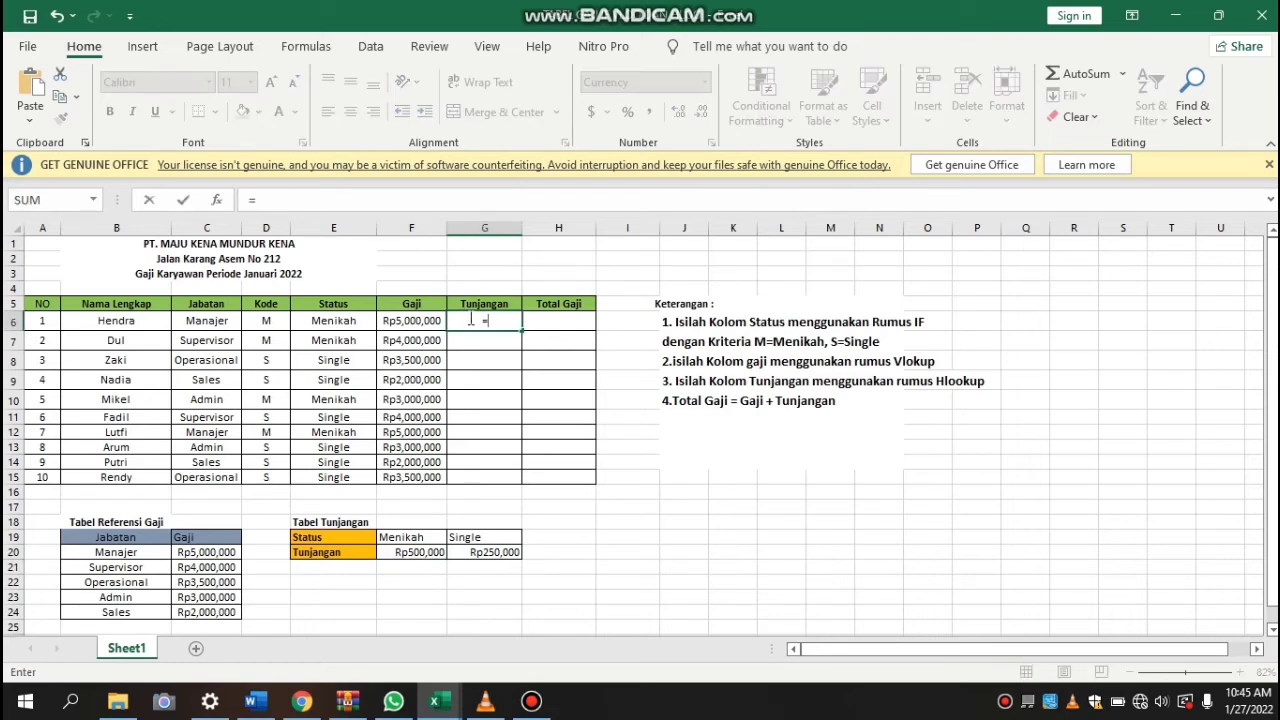
text(hloo)
key(Tab)
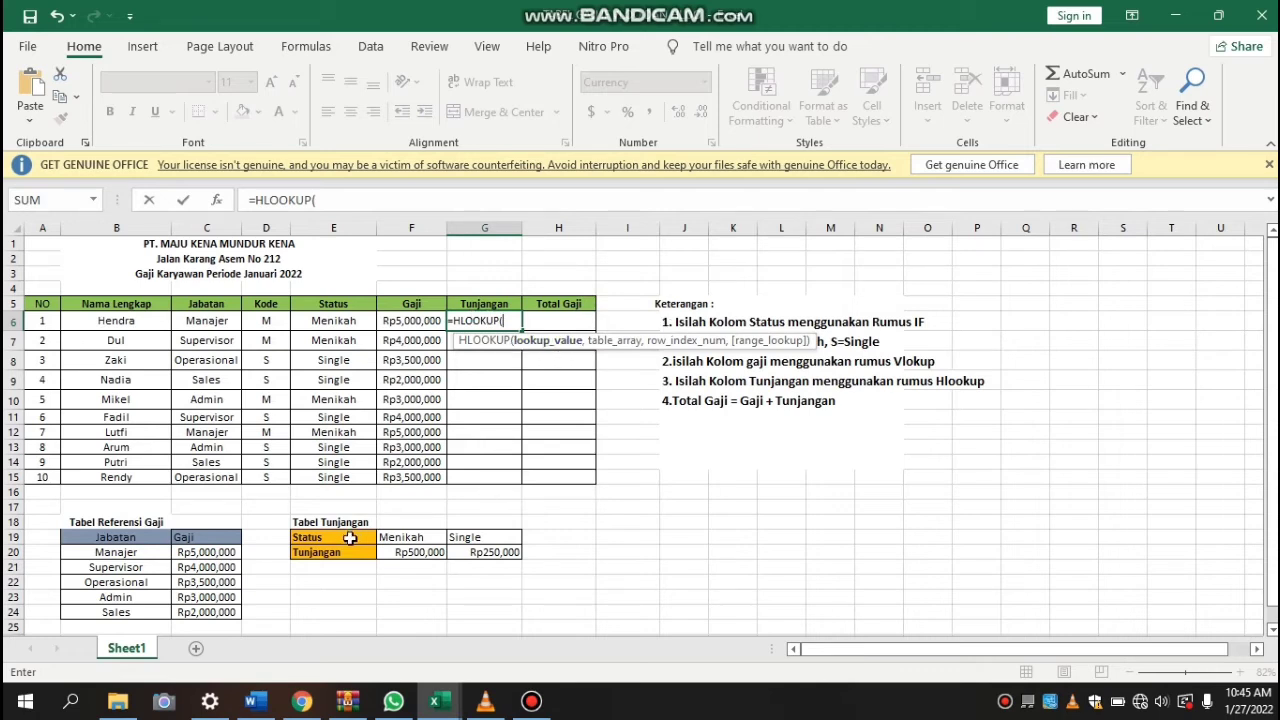
click(351, 322)
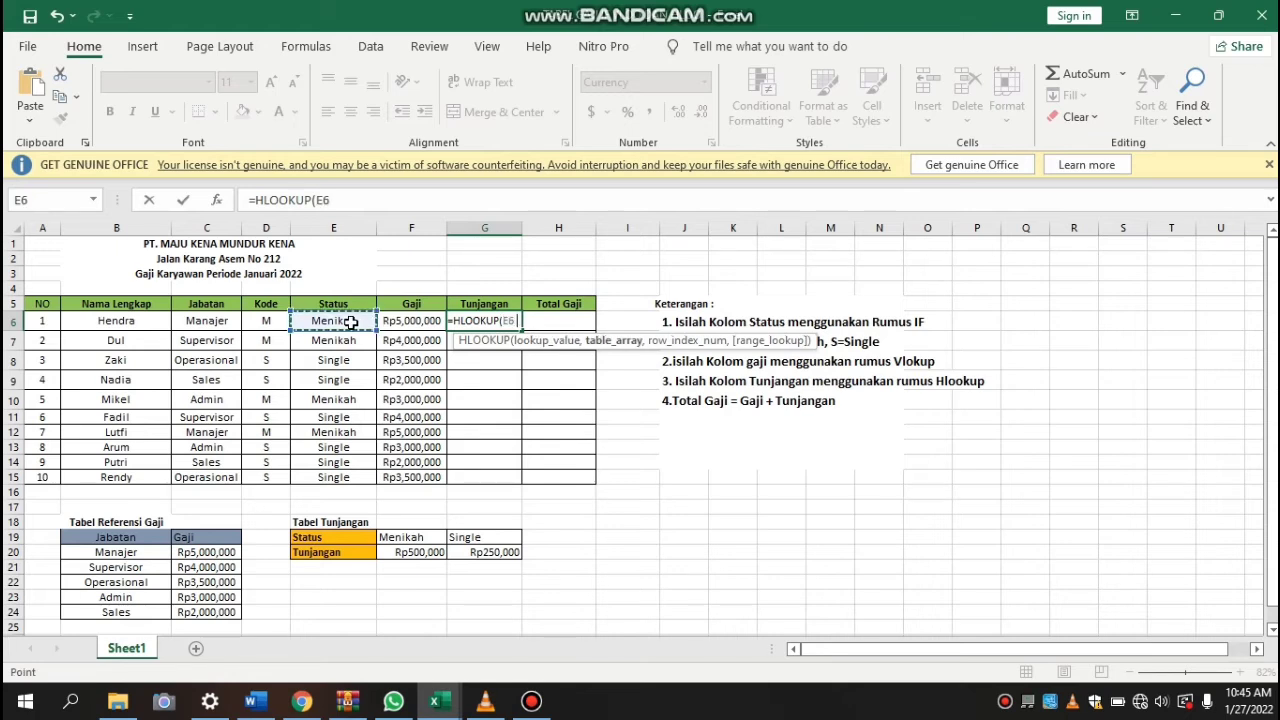
text(,)
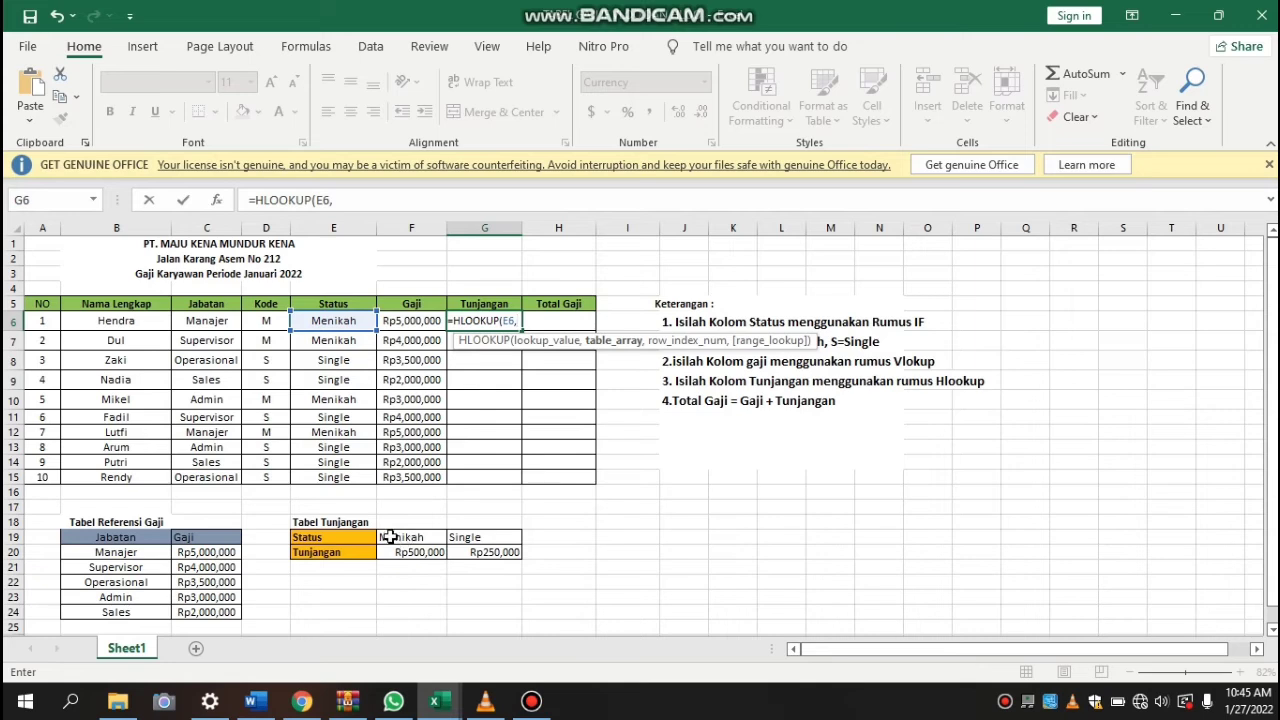
Complete the HLOOKUP in G6 with the absolute range $F$19:$G$20, row index 2 and range lookup 0, and enter it
drag(405, 540, 485, 545)
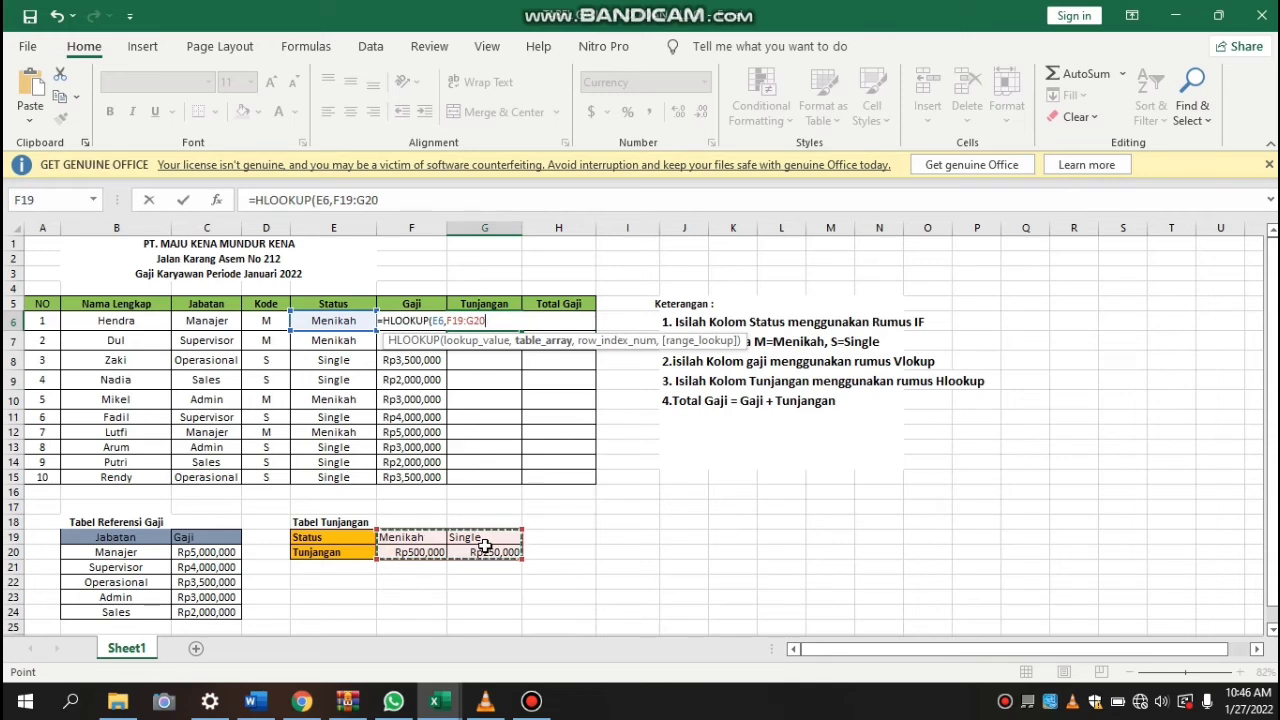
key(F4)
text(,2)
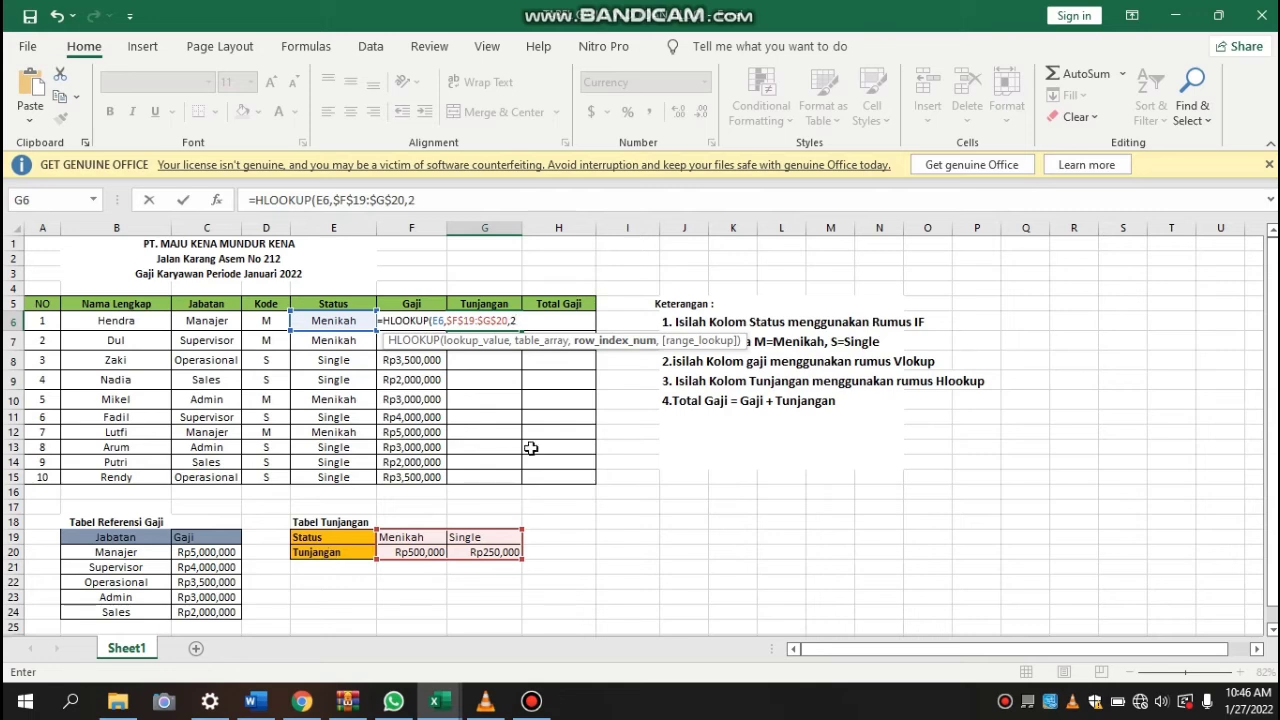
text(,)
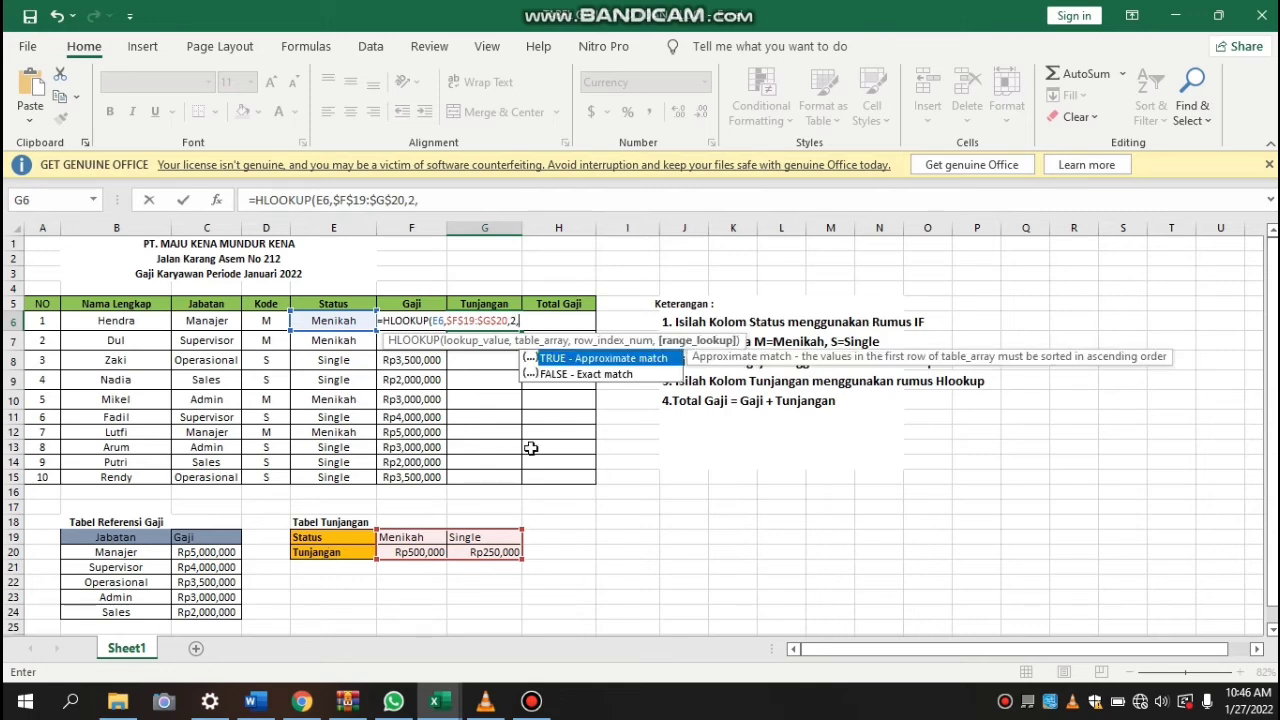
text(0))
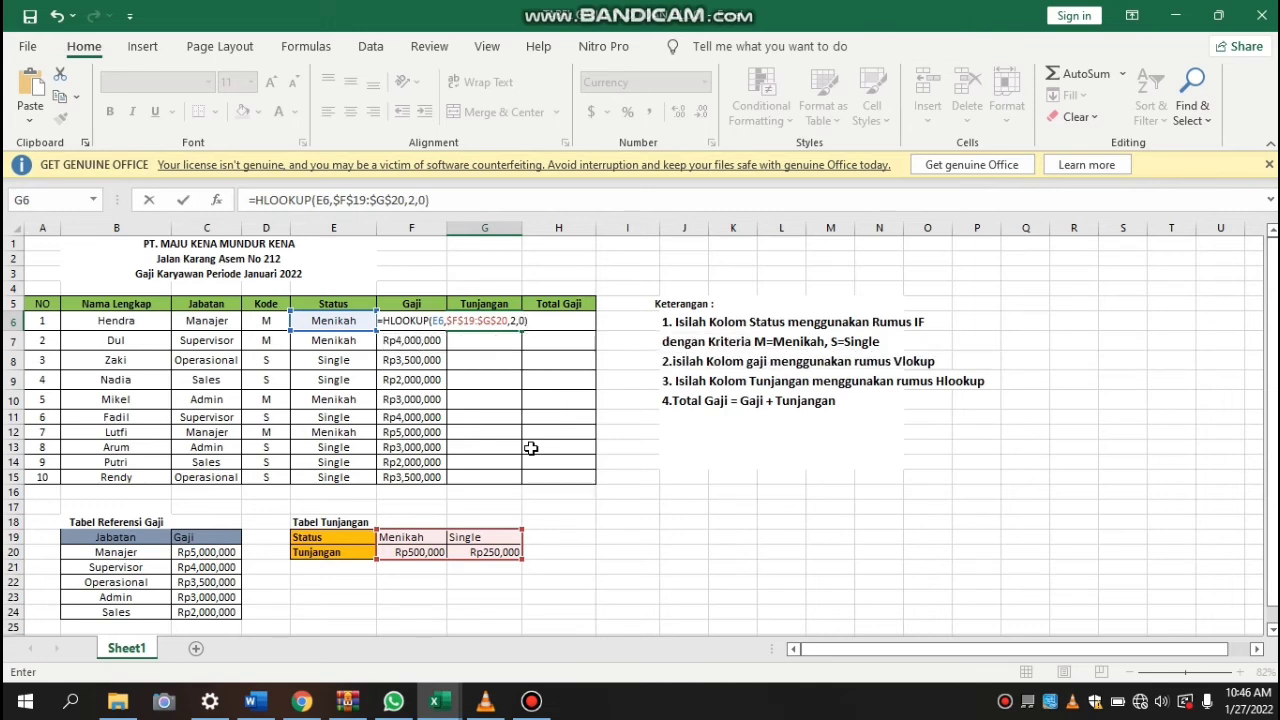
key(Return)
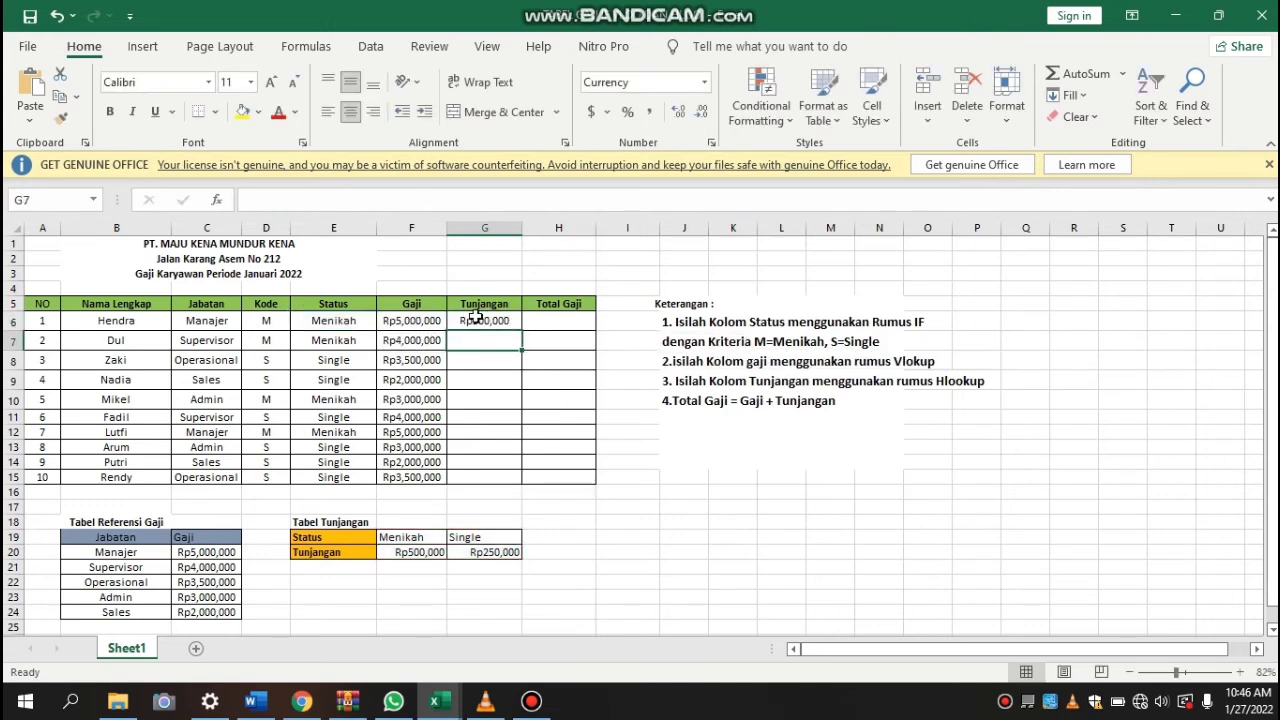
Copy the HLOOKUP formula from G6 down the Tunjangan column through G15
click(471, 318)
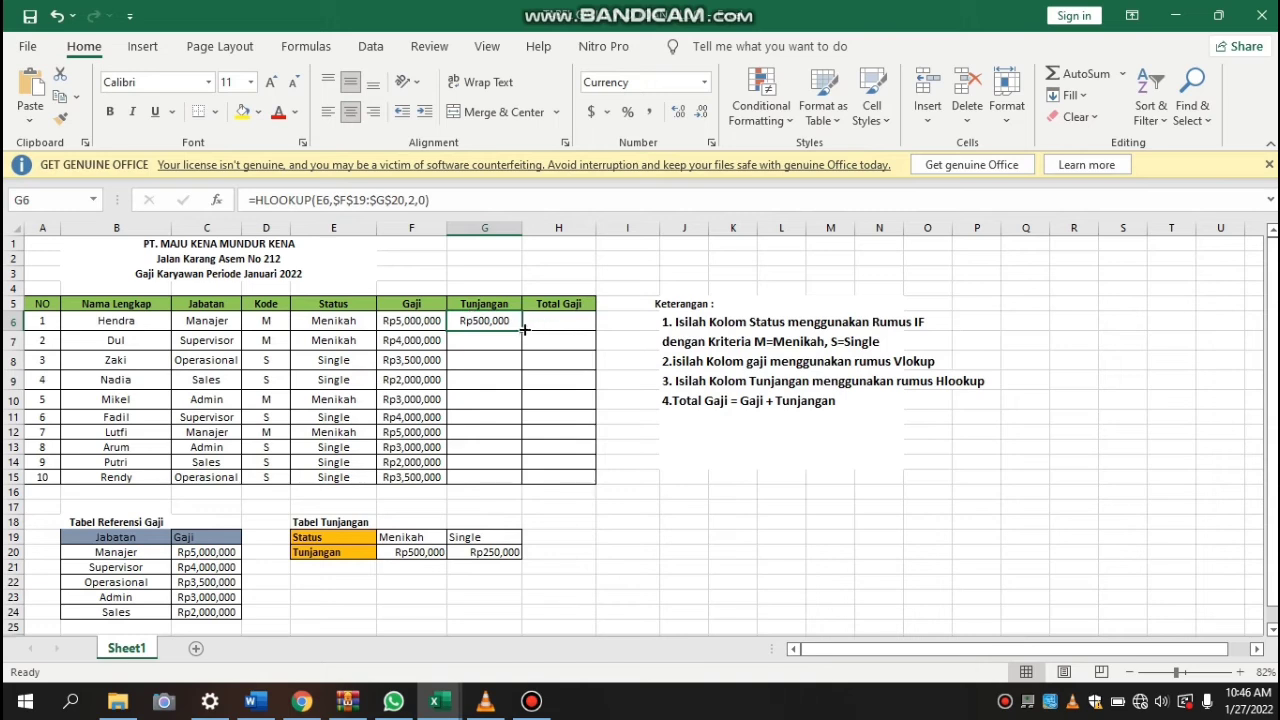
drag(524, 329, 529, 496)
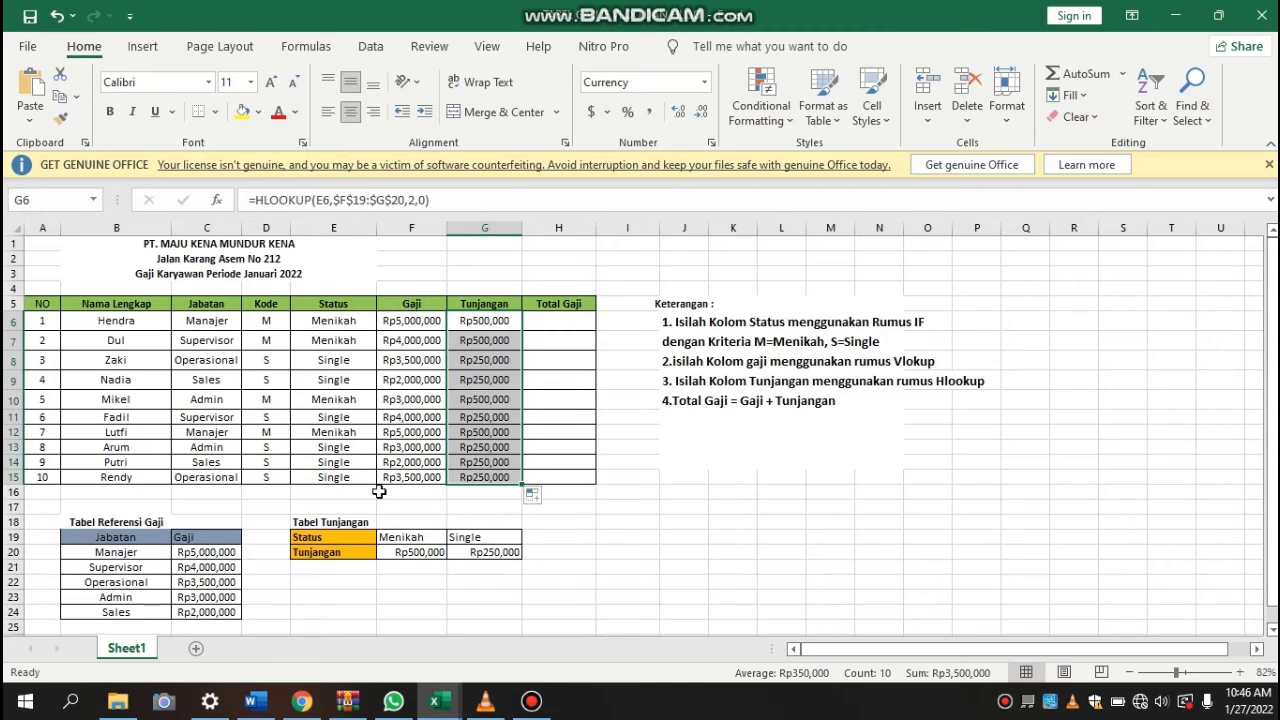
click(414, 551)
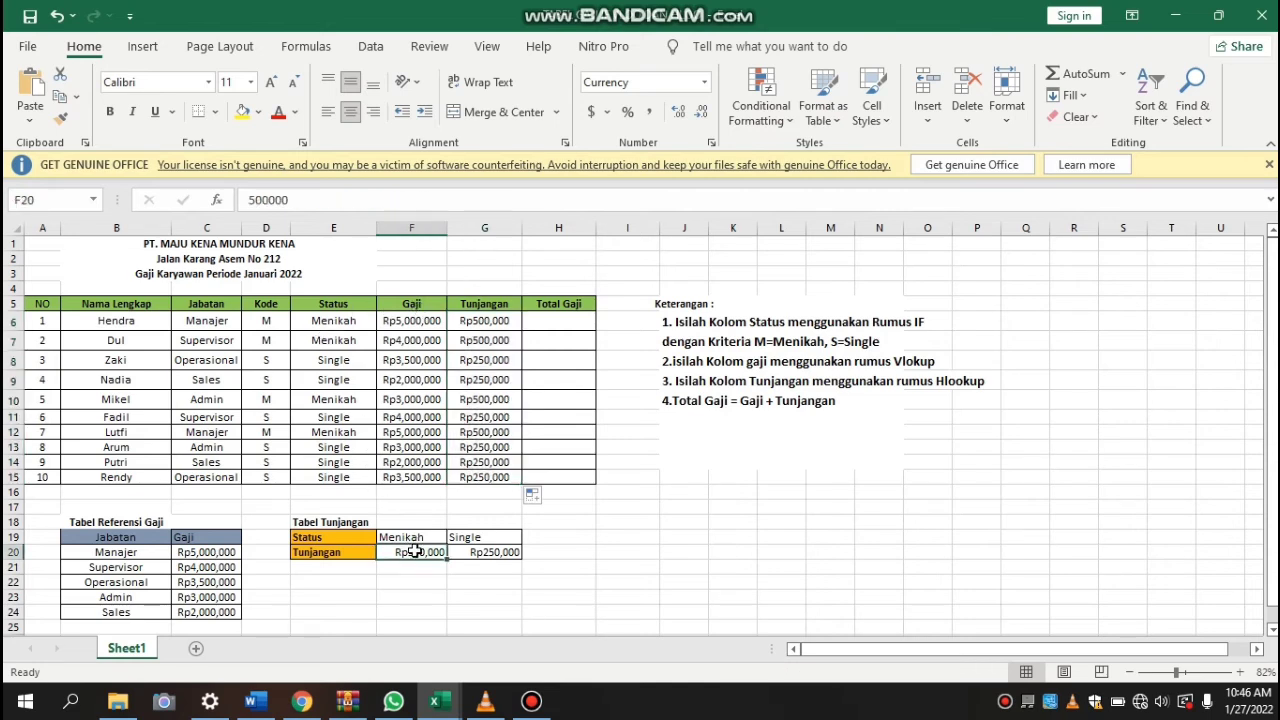
click(497, 540)
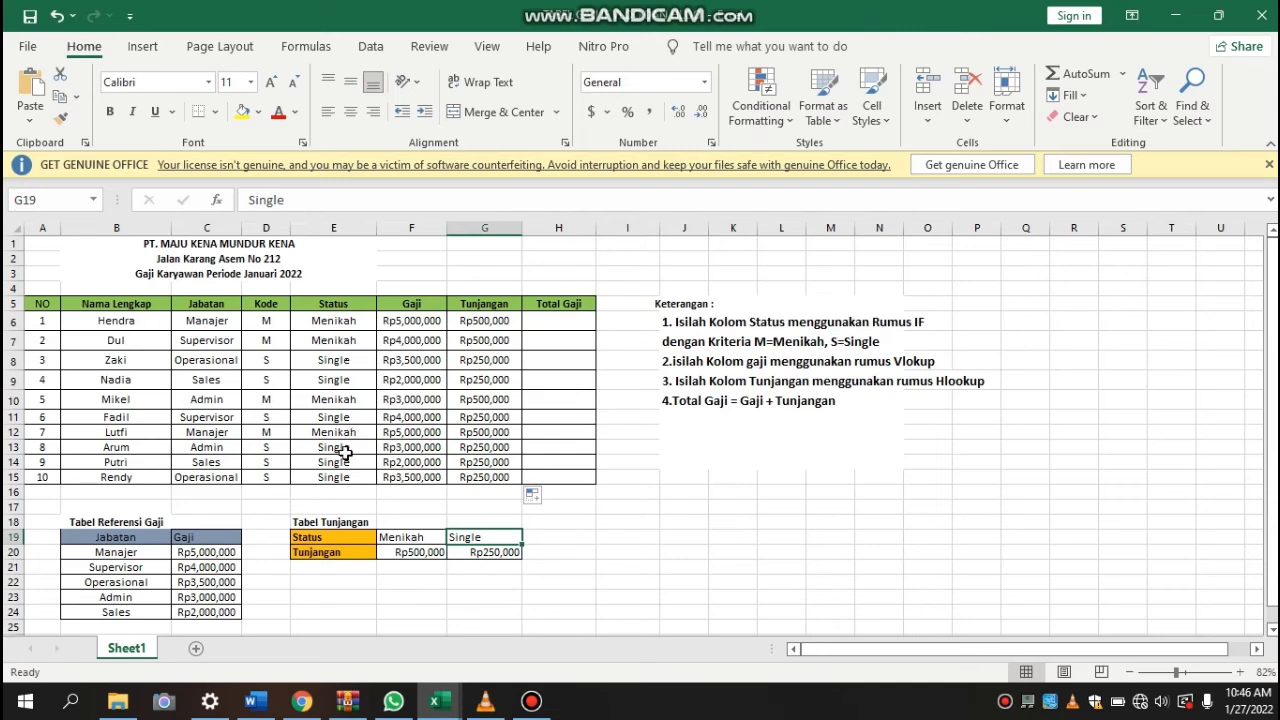
Enter the formula =F6+G6 in H6 of the Total Gaji column to add Gaji and Tunjangan
click(542, 318)
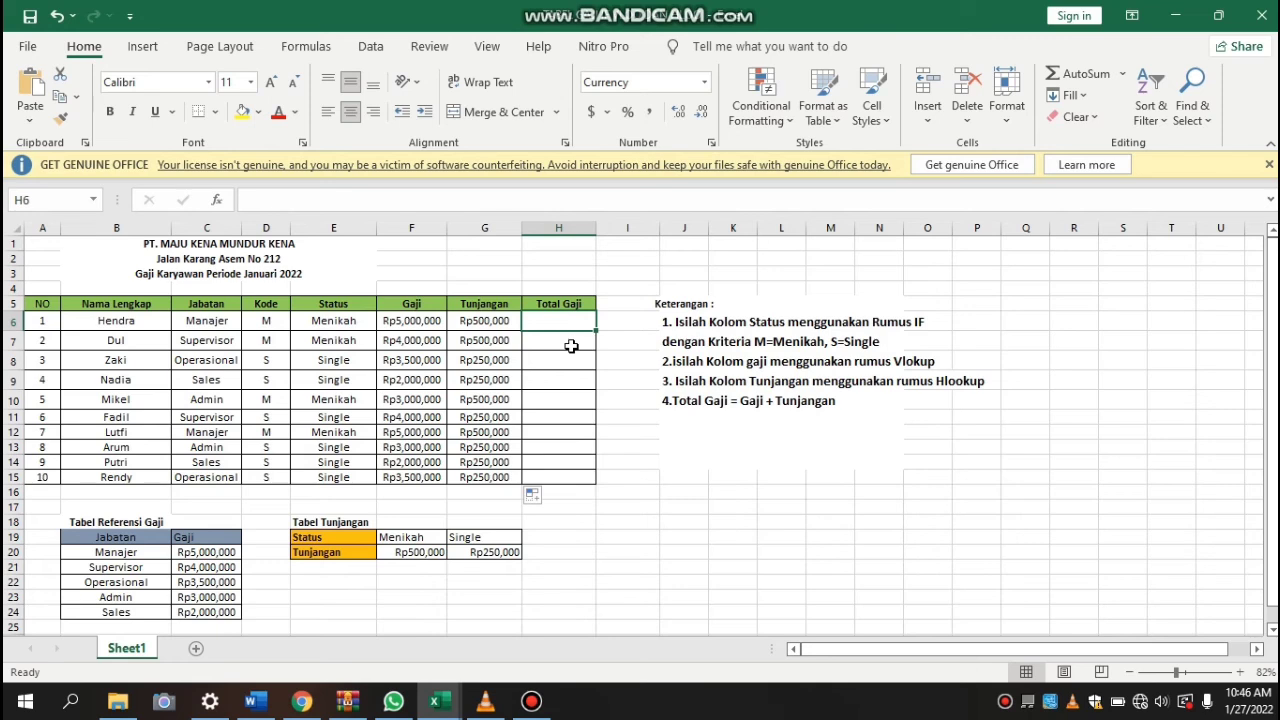
text(=)
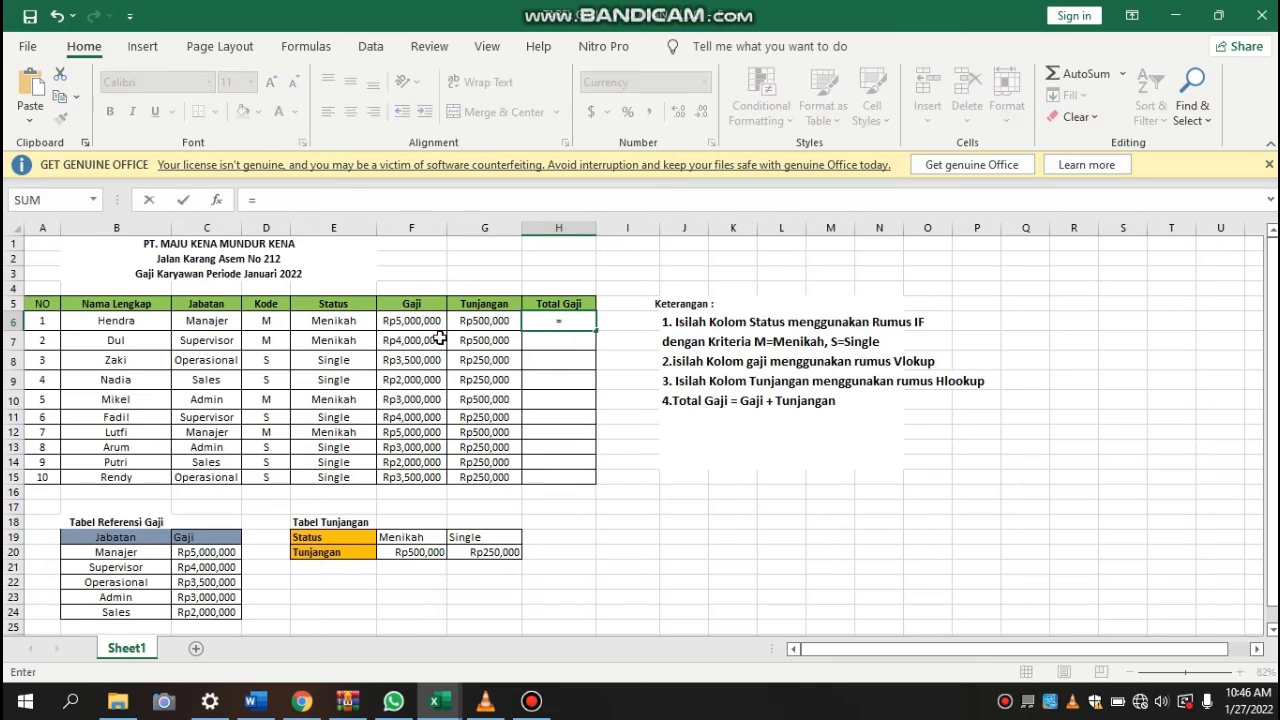
click(403, 320)
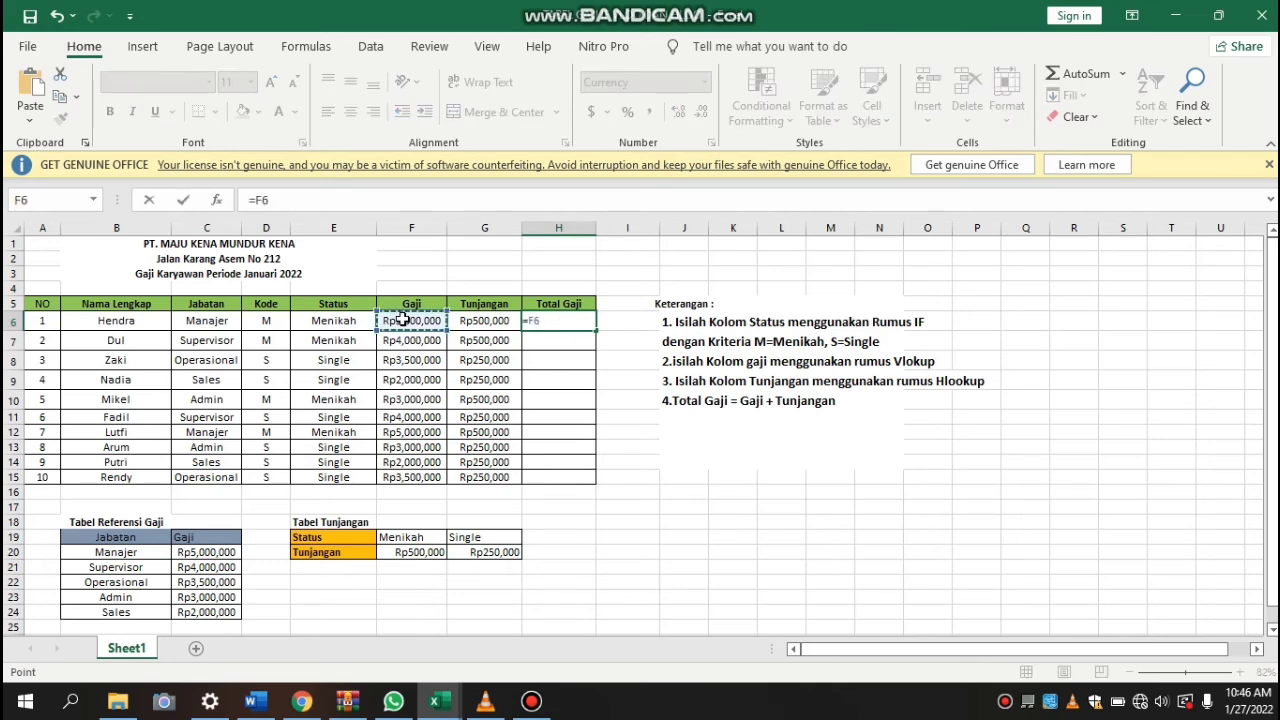
text(+)
click(483, 319)
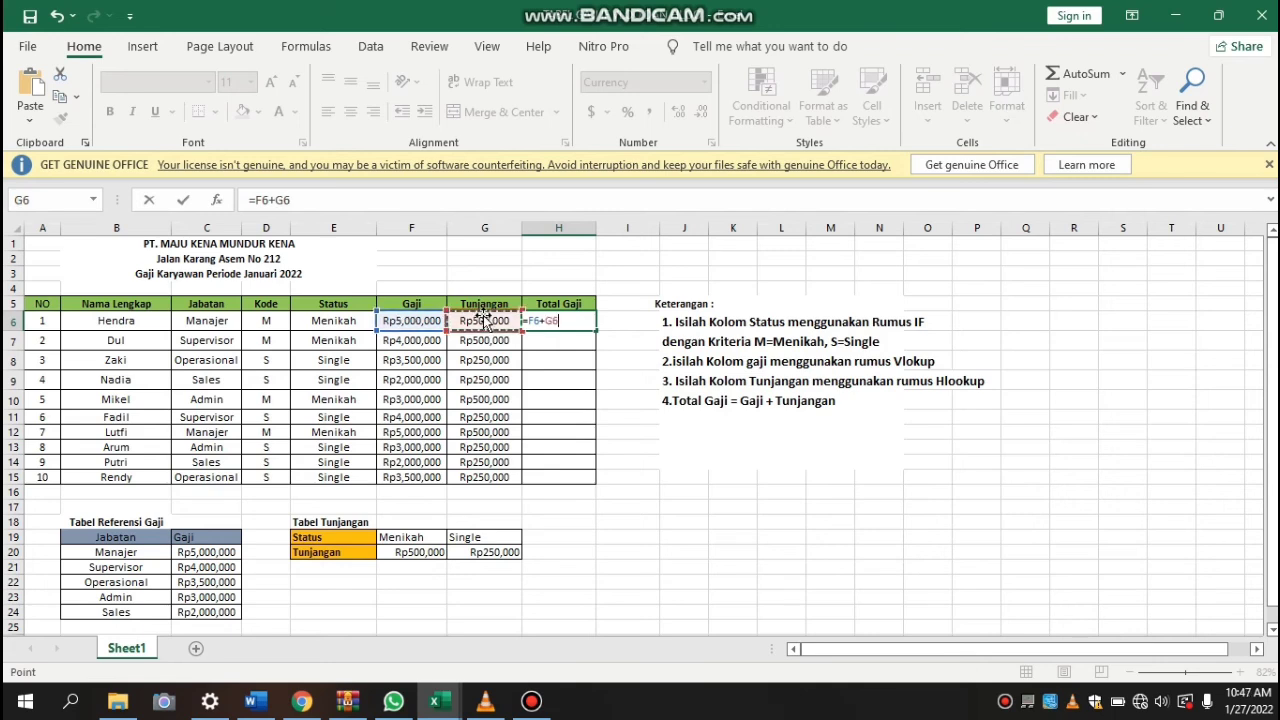
key(Return)
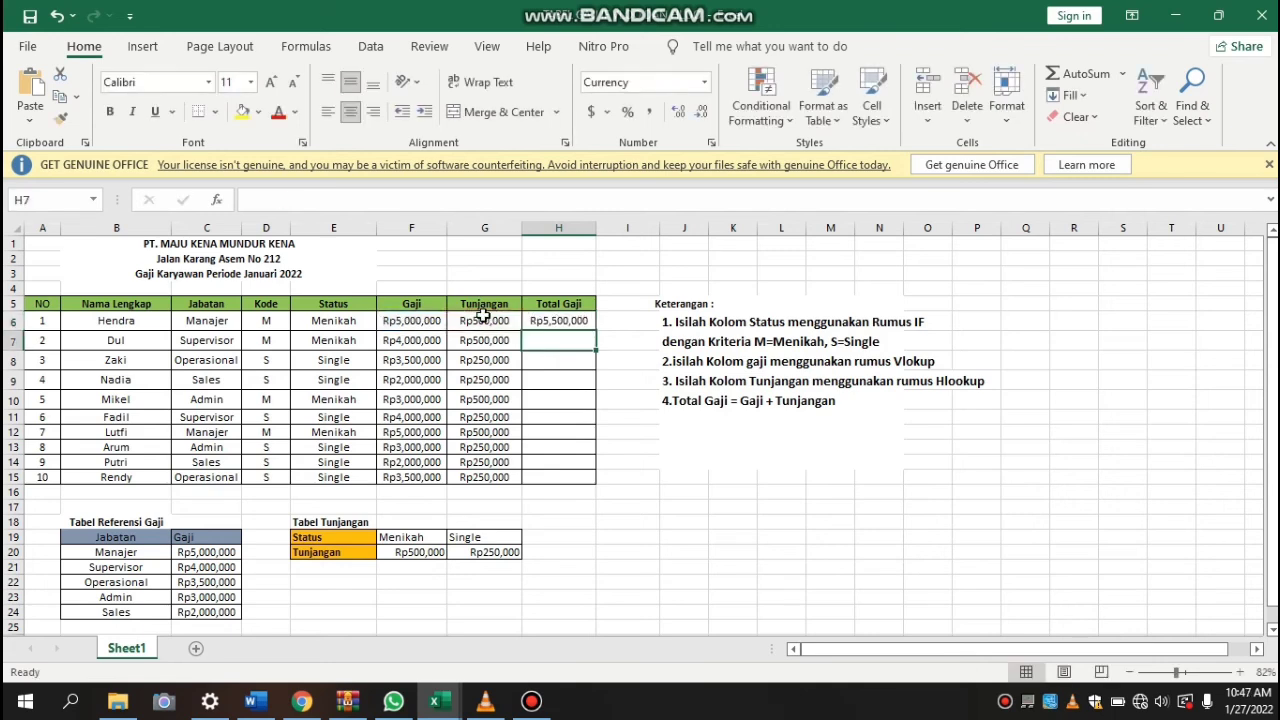
Copy the sum formula from H6 down the Total Gaji column through H15
click(577, 322)
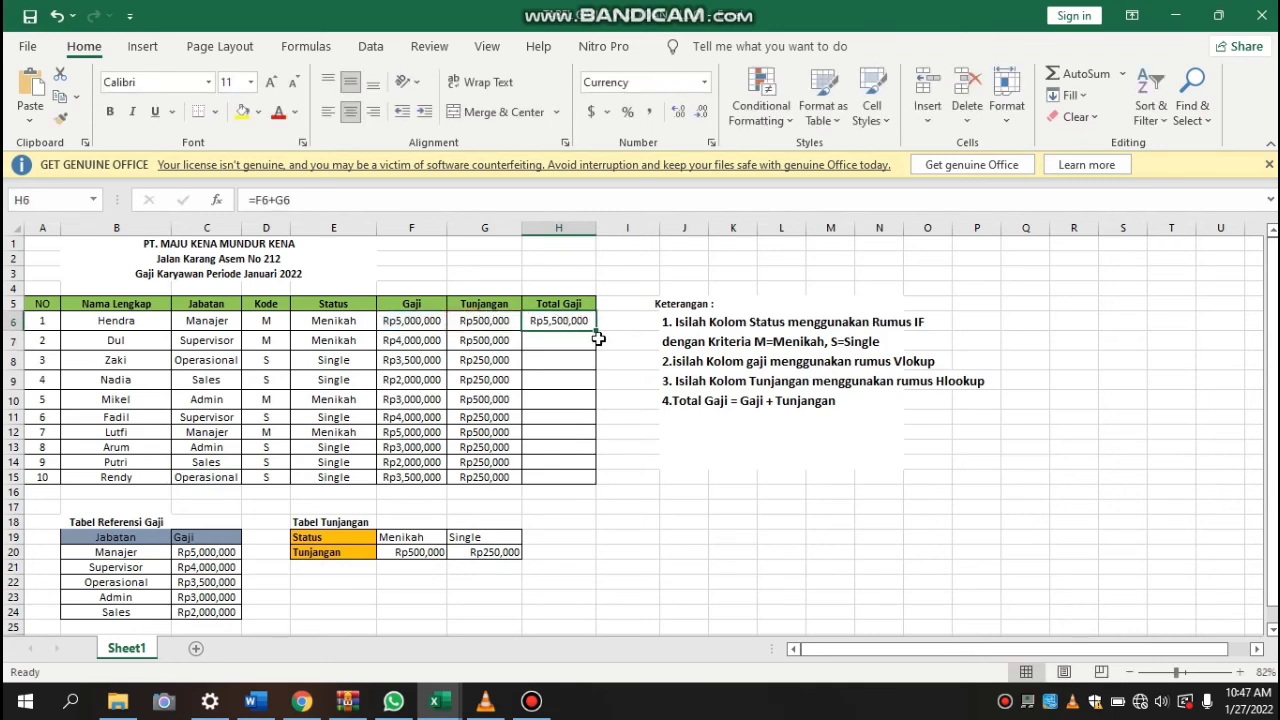
drag(597, 332, 594, 483)
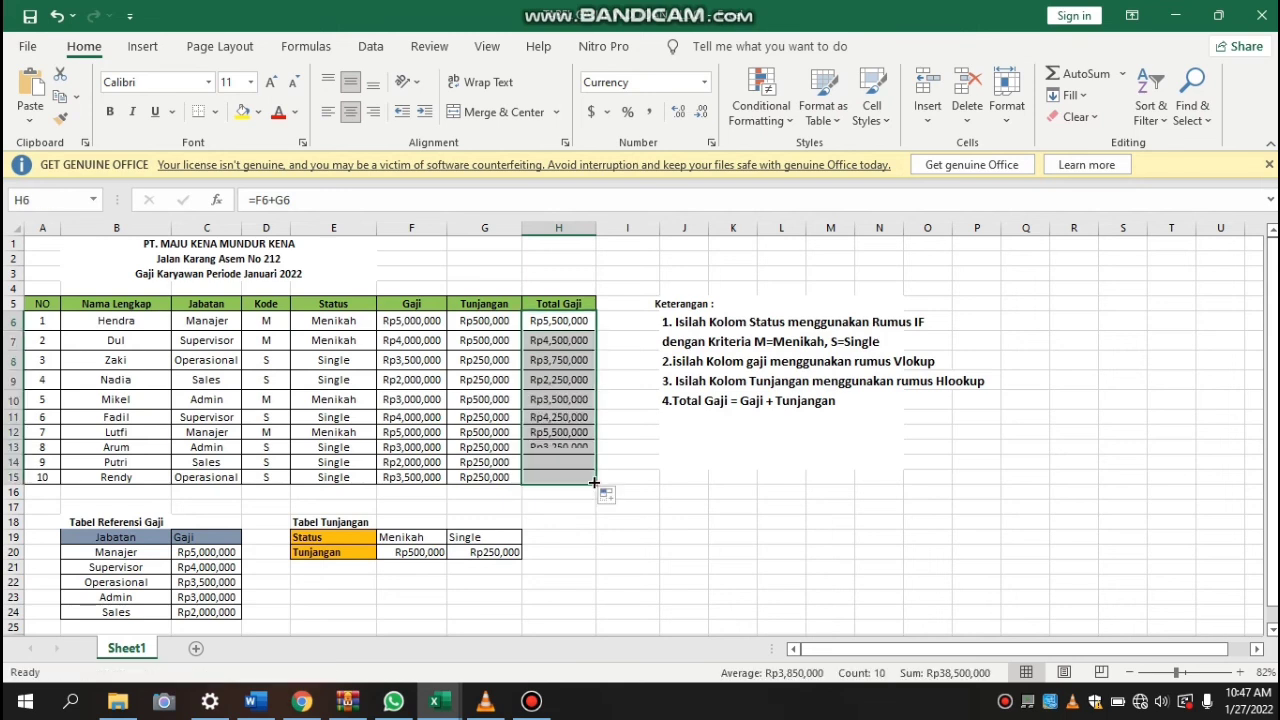
click(564, 418)
click(500, 379)
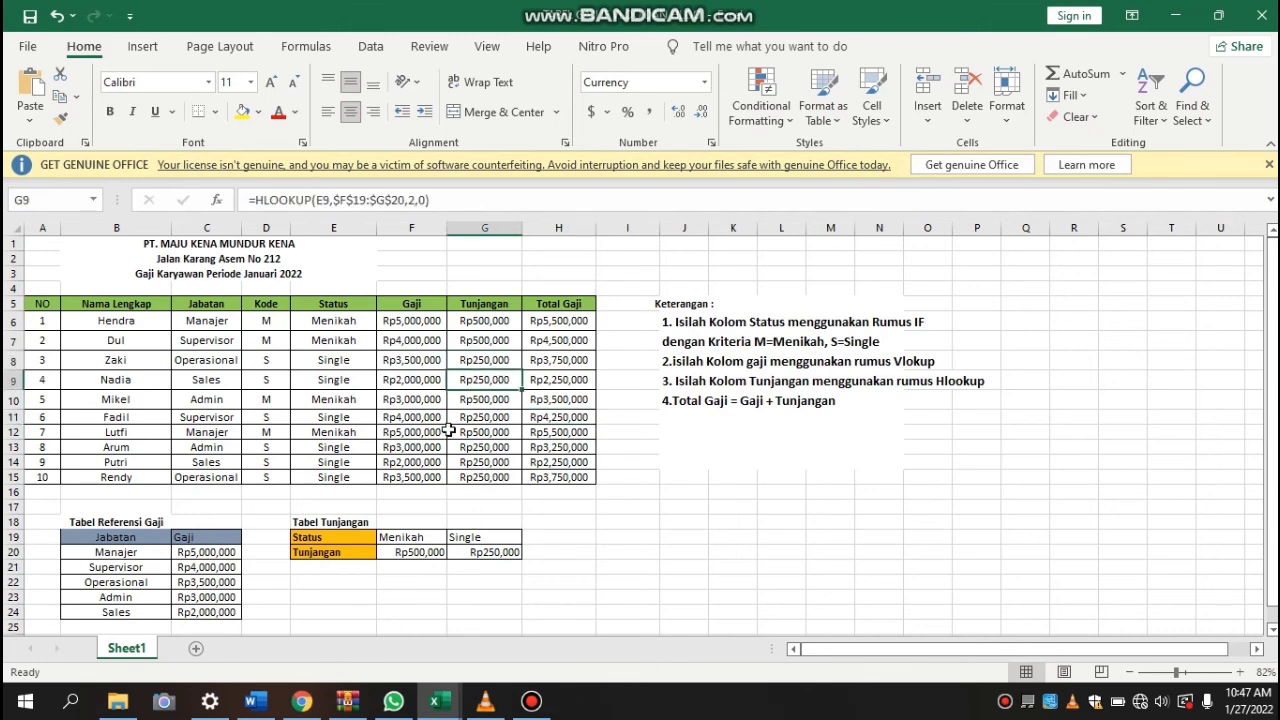
click(570, 508)
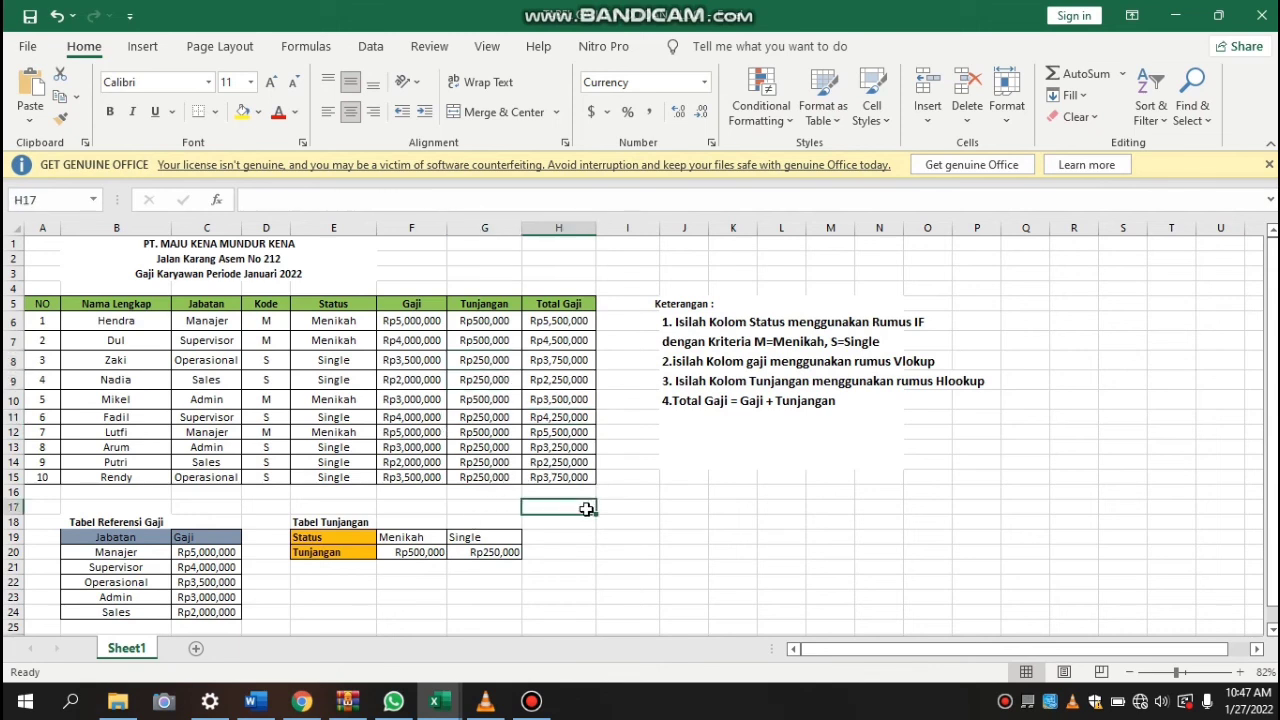
click(432, 510)
click(507, 506)
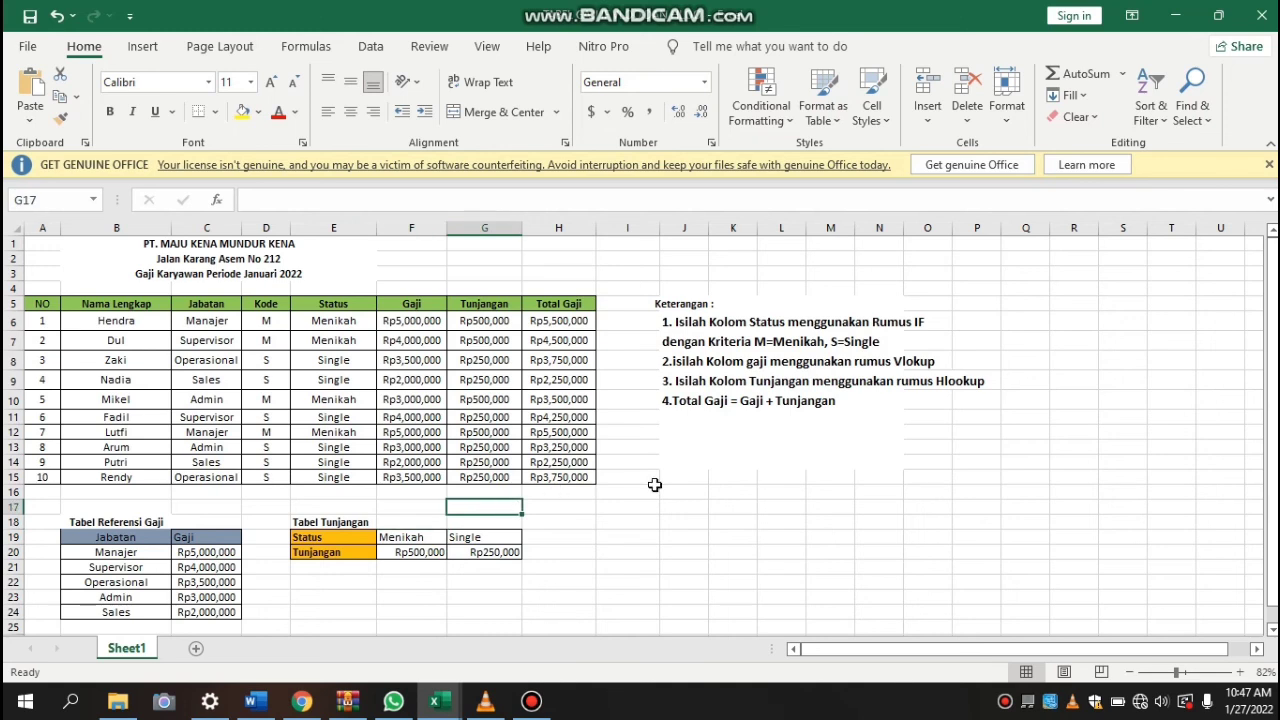
click(580, 519)
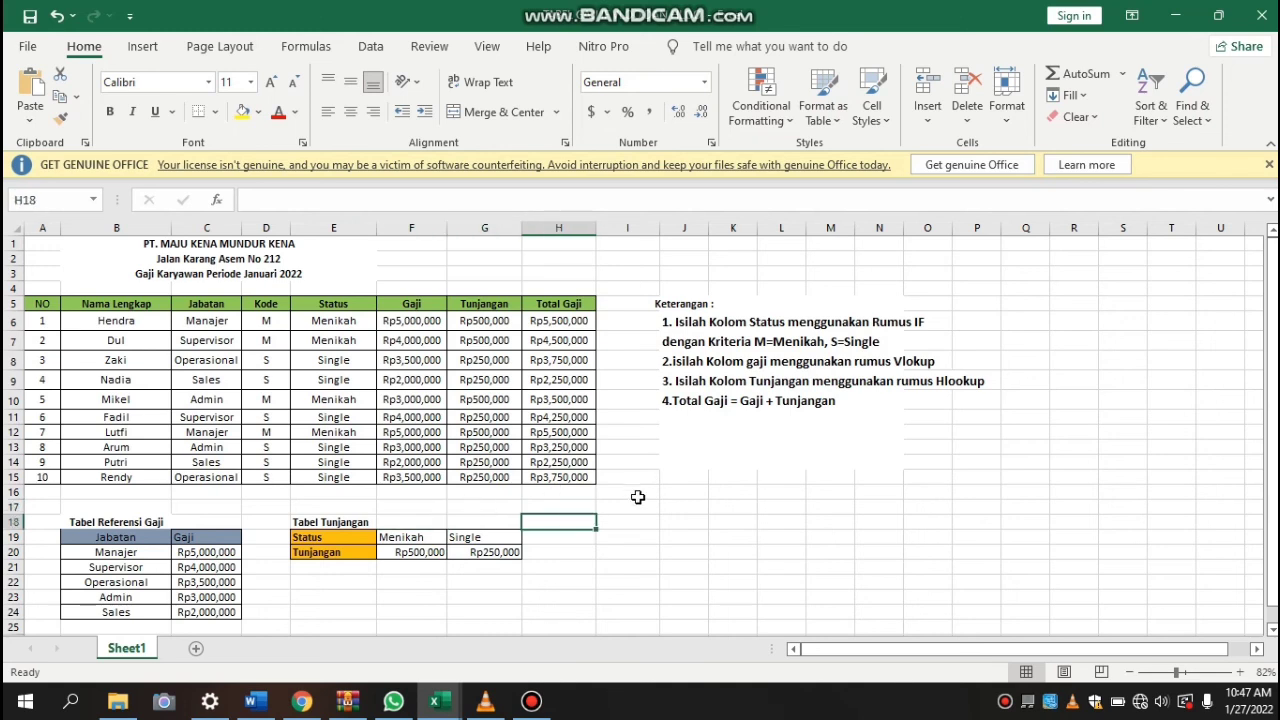